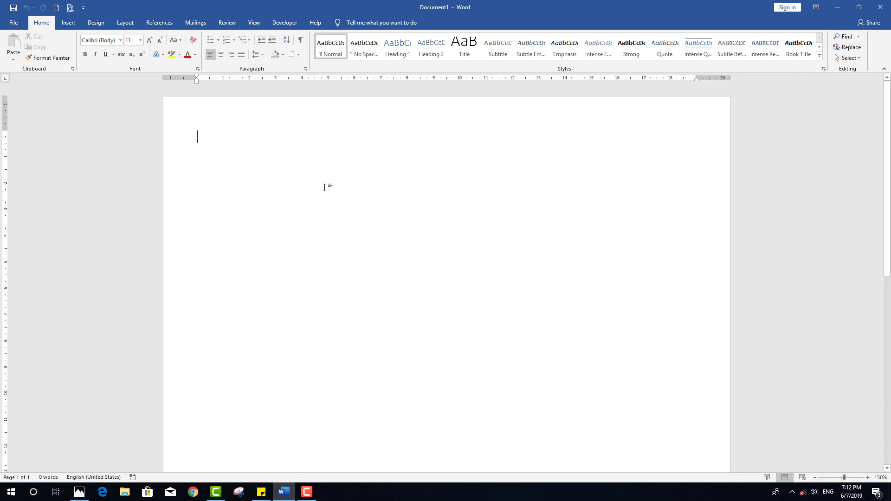
# Step: Draw a circle about 8 cm across in the upper middle of the page
pyautogui.click(70, 23)
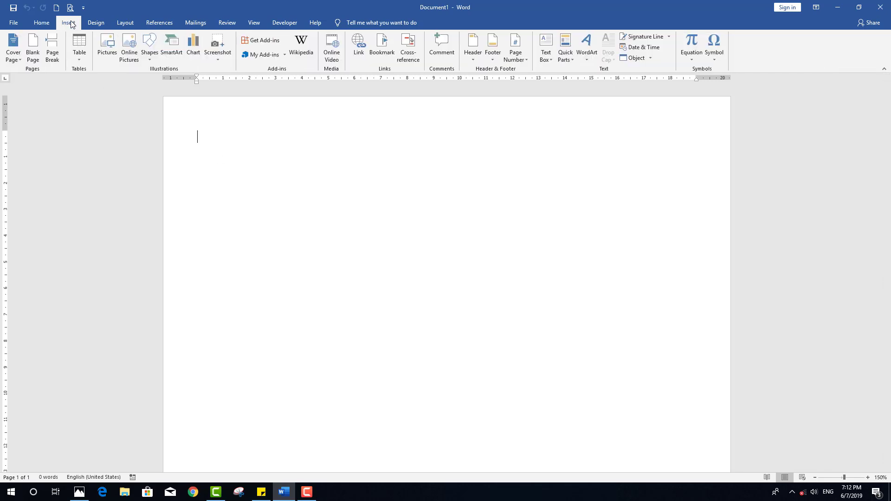
pyautogui.click(151, 55)
pyautogui.click(182, 80)
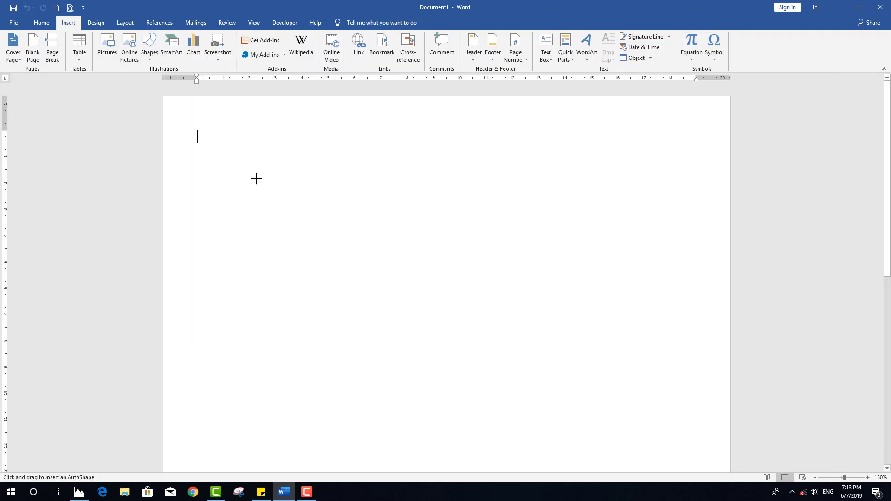
pyautogui.moveTo(339, 173)
pyautogui.mouseDown()
pyautogui.moveTo(414, 266)
pyautogui.moveTo(436, 330)
pyautogui.moveTo(476, 384)
pyautogui.mouseUp()
pyautogui.press('shift')
pyautogui.moveTo(456, 307); pyautogui.dragTo(448, 306)
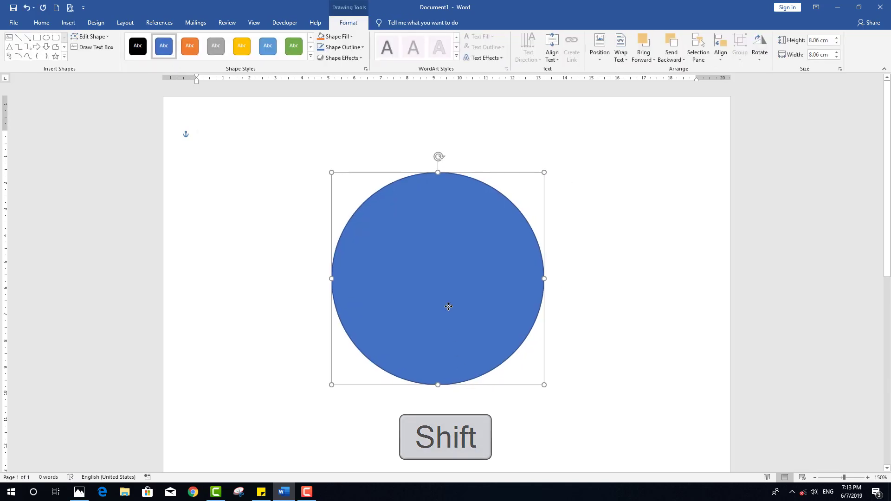
# Step: Fill the circle with the standard dark red and remove its outline
pyautogui.click(352, 38)
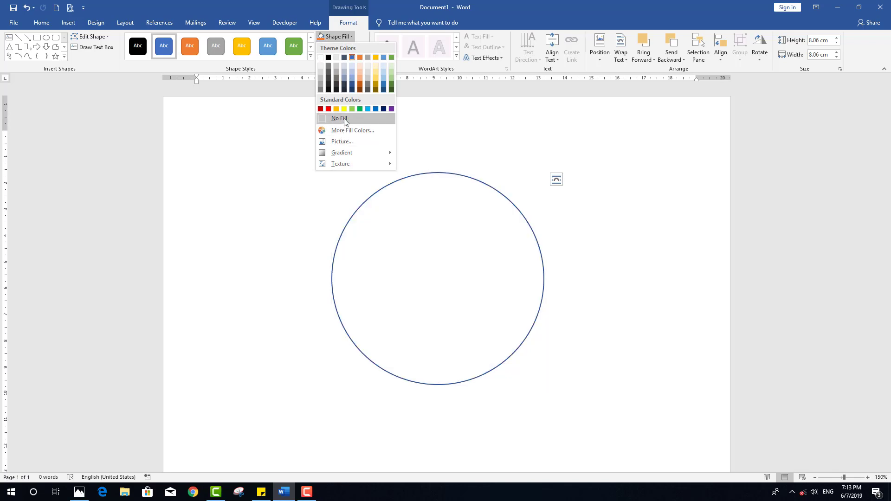
pyautogui.click(320, 108)
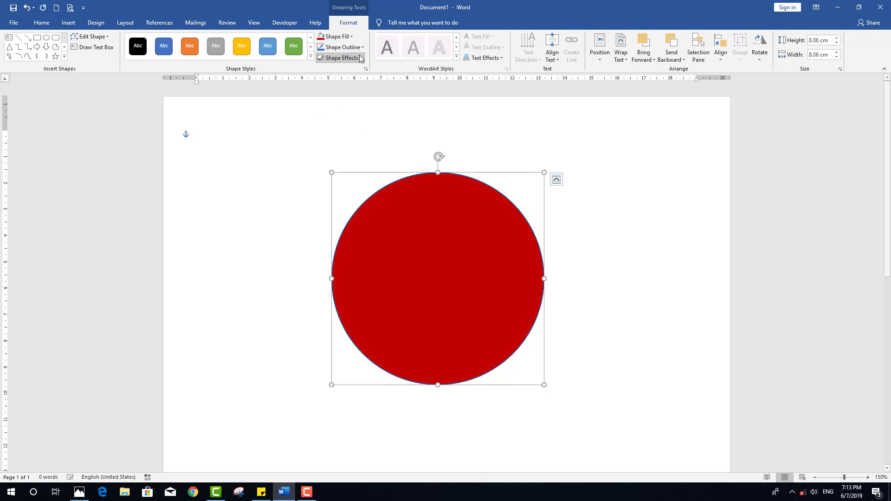
pyautogui.click(362, 47)
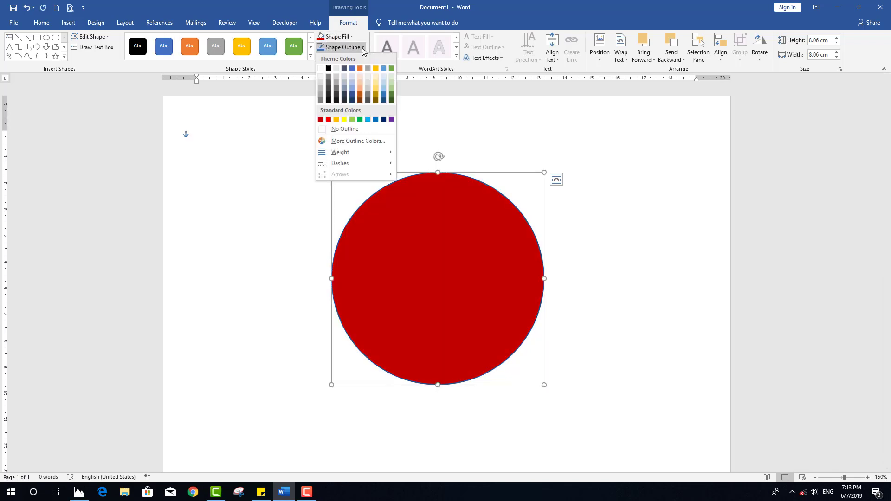
pyautogui.click(339, 129)
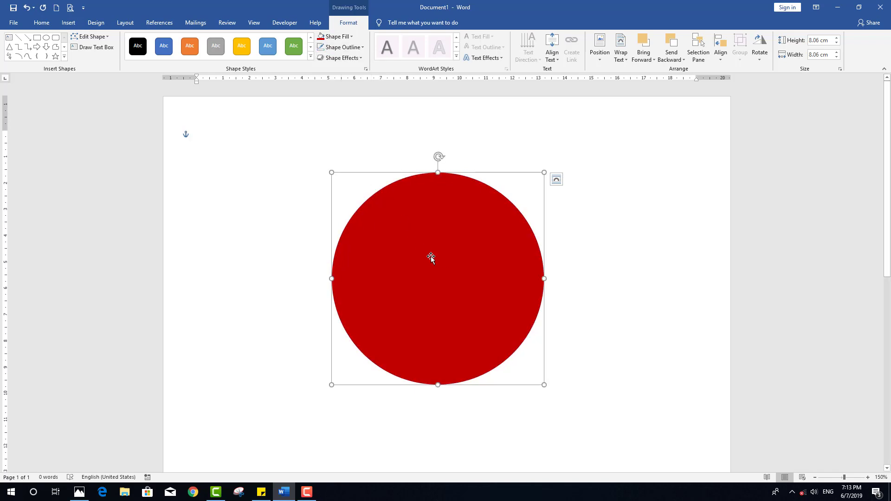
# Step: Duplicate the red circle with its source formatting and place the copy overlapping the original's upper left
pyautogui.rightClick(446, 244)
pyautogui.click(466, 263)
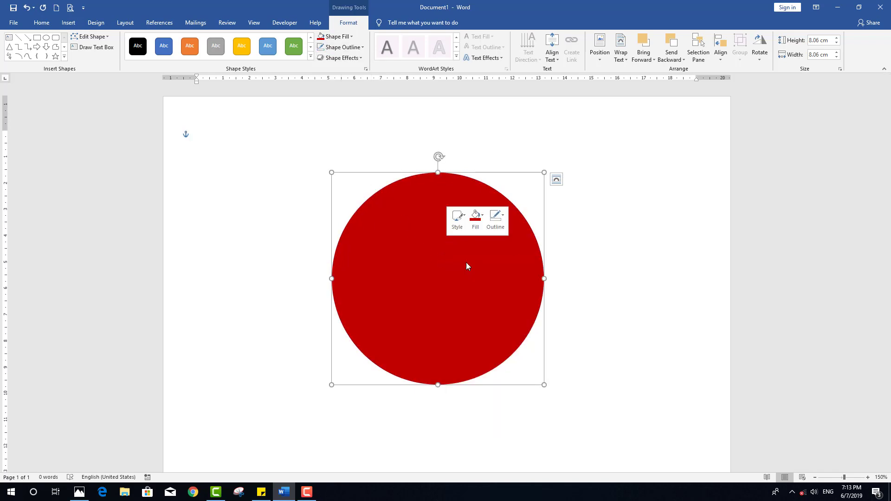
pyautogui.click(577, 180)
pyautogui.rightClick(577, 181)
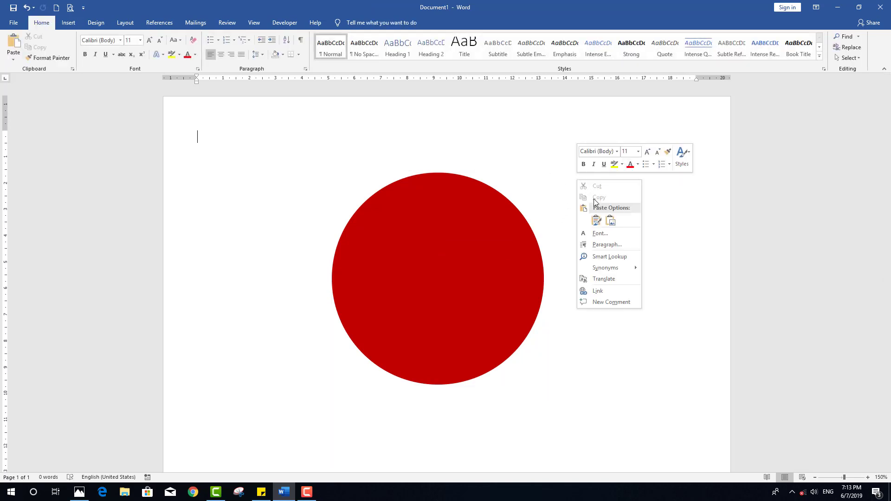
pyautogui.click(596, 221)
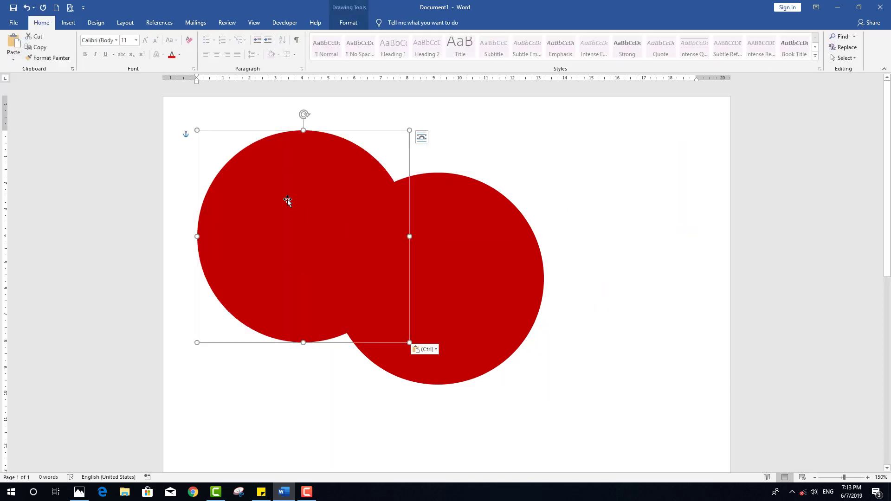
pyautogui.moveTo(288, 200); pyautogui.dragTo(325, 197)
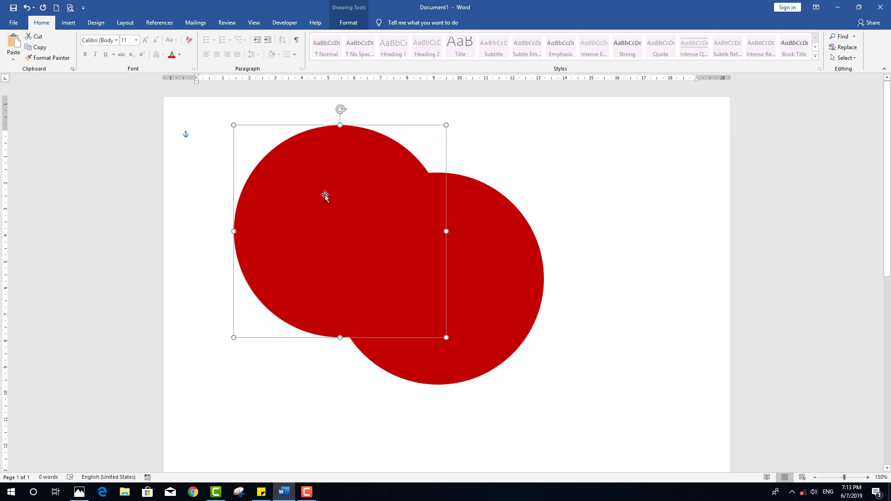
# Step: Fill the copied circle with a custom blue, RGB 45, 106, 147
pyautogui.click(348, 22)
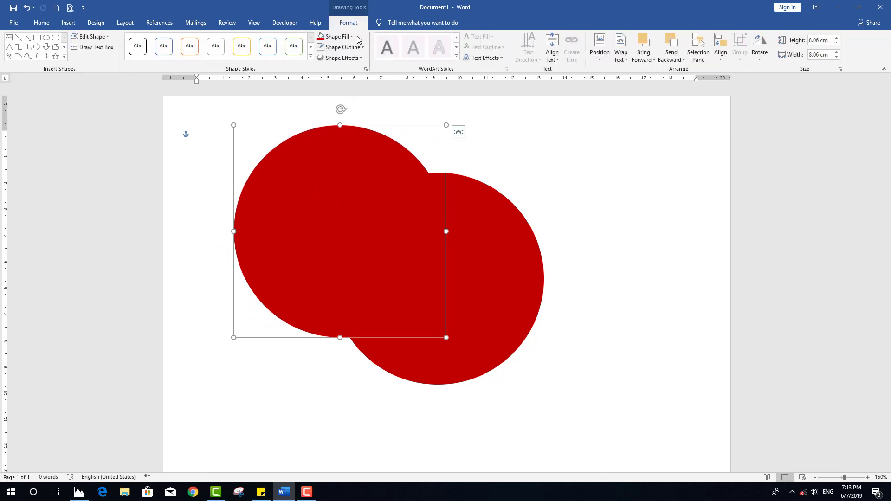
pyautogui.click(350, 37)
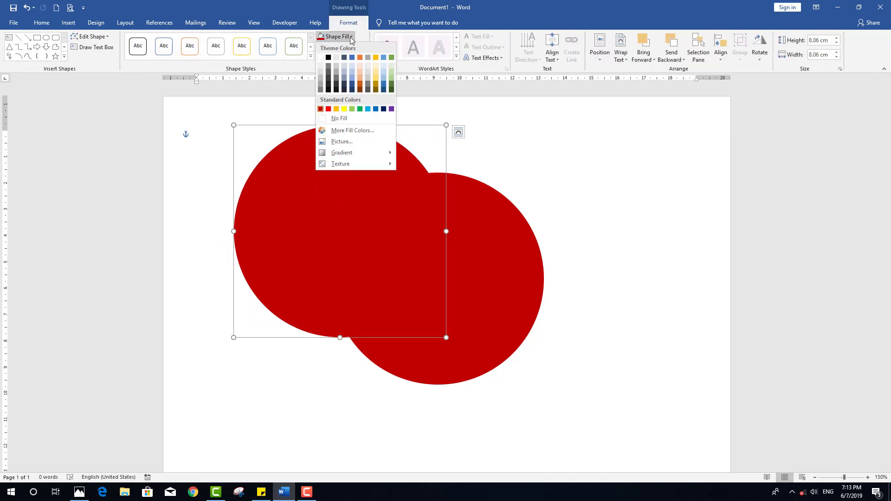
pyautogui.click(341, 131)
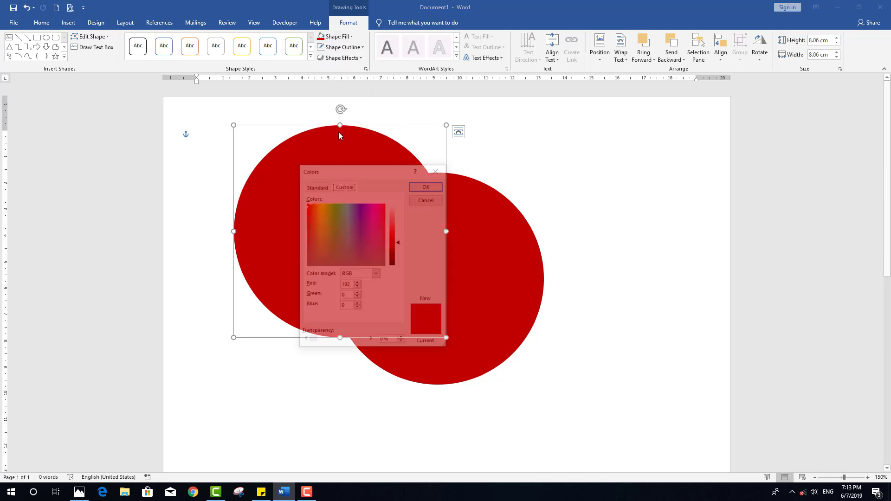
pyautogui.moveTo(353, 175); pyautogui.dragTo(511, 127)
pyautogui.click(439, 183)
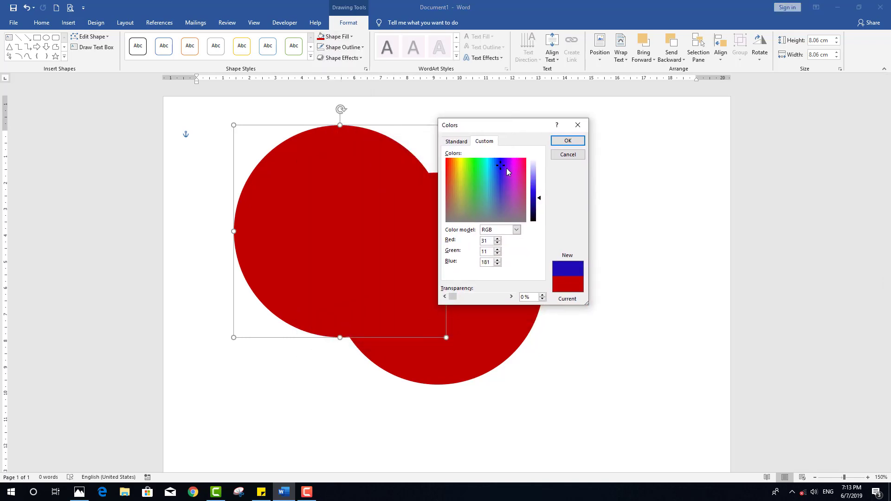
pyautogui.moveTo(500, 168); pyautogui.dragTo(497, 183)
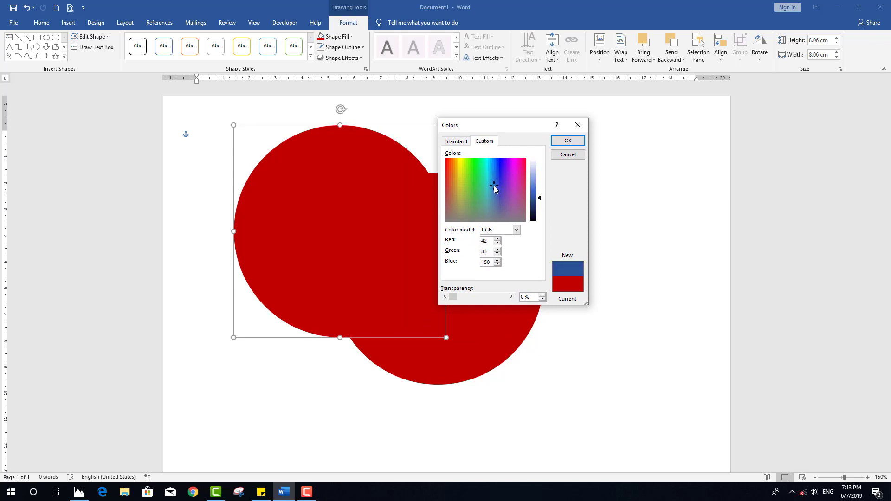
pyautogui.moveTo(493, 187); pyautogui.dragTo(491, 188)
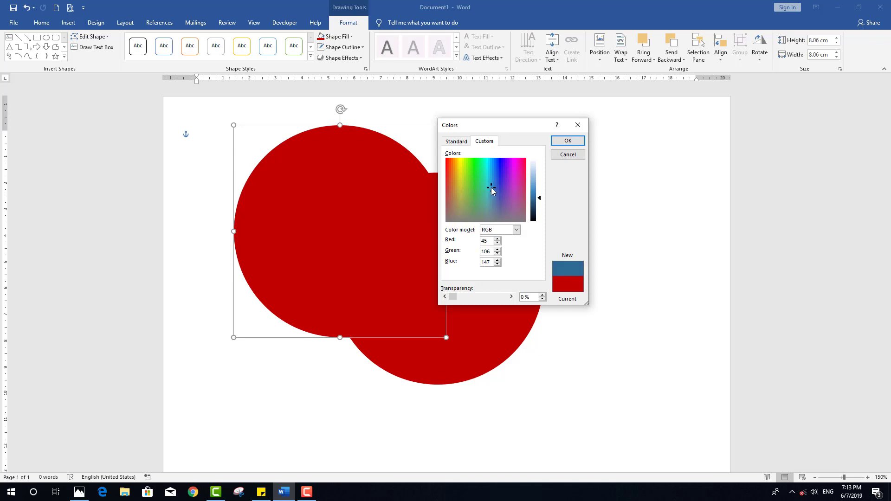
pyautogui.click(567, 141)
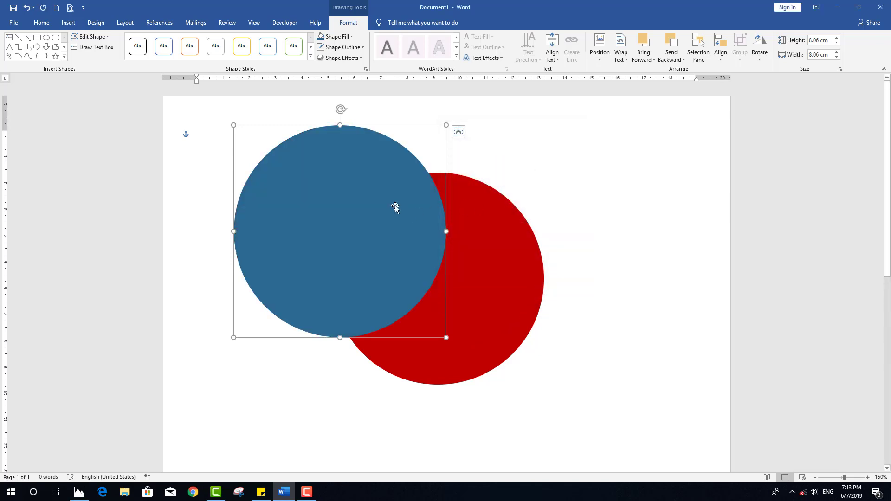
# Step: Move the blue circle further over the red one and paste a copy of it as a picture
pyautogui.moveTo(379, 200); pyautogui.dragTo(455, 190)
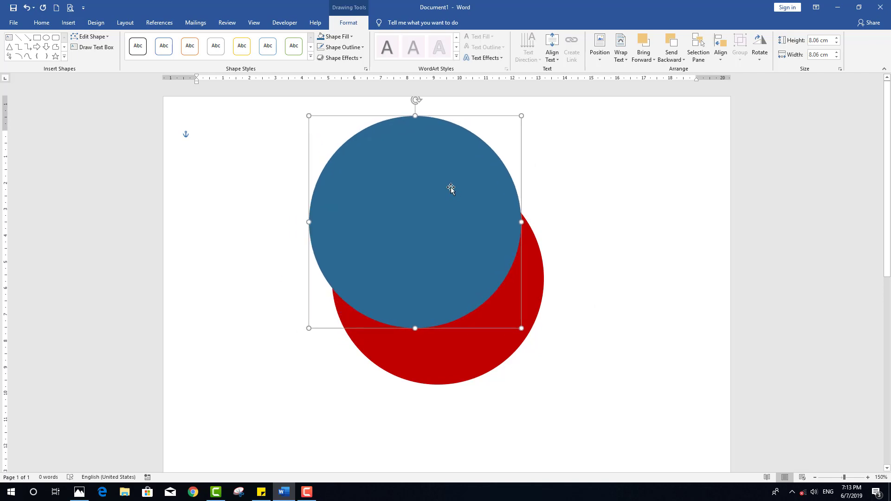
pyautogui.rightClick(420, 163)
pyautogui.click(483, 180)
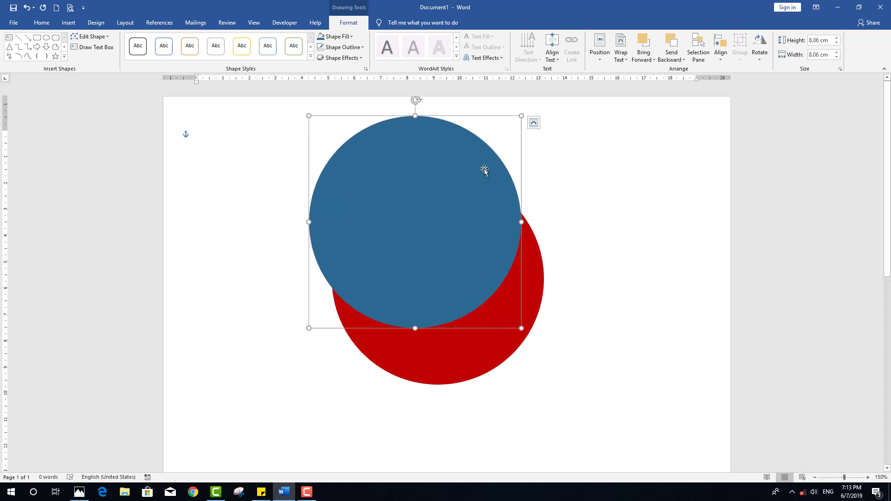
pyautogui.rightClick(576, 154)
pyautogui.click(549, 152)
pyautogui.rightClick(558, 143)
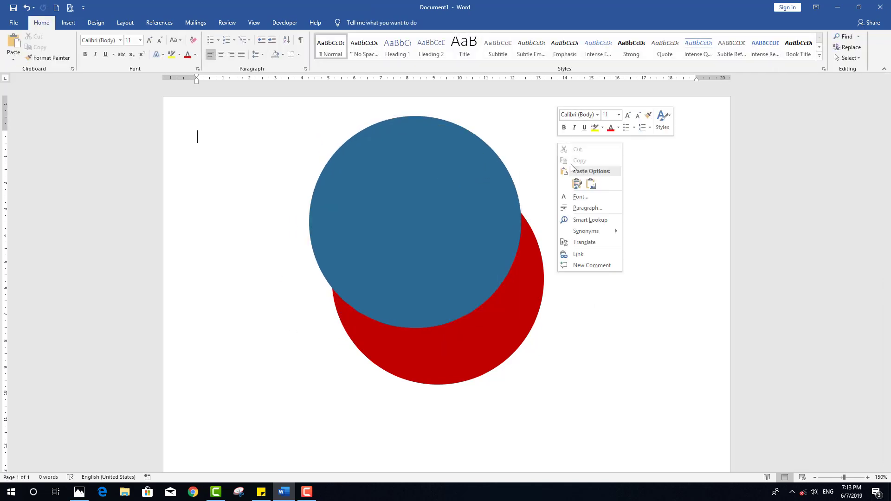
pyautogui.click(591, 185)
# Step: Delete the original blue circle shape, keeping the pasted picture version
pyautogui.click(434, 191)
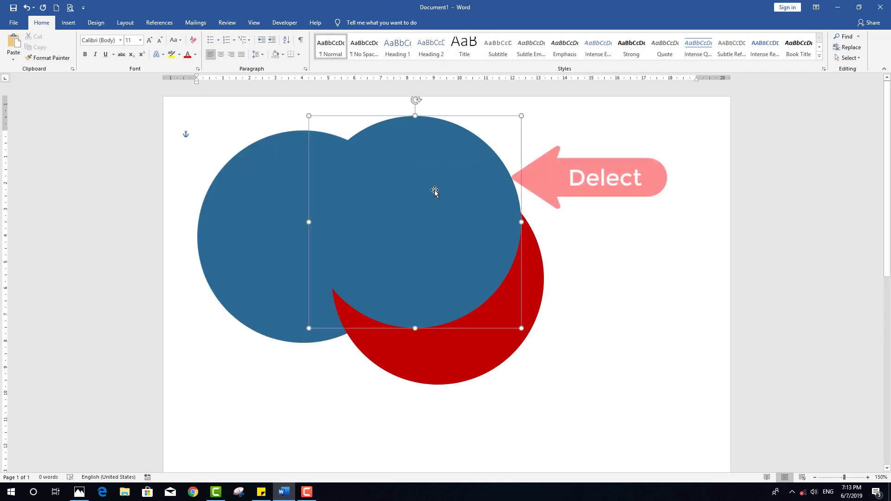
pyautogui.click(271, 182)
pyautogui.click(462, 176)
pyautogui.press('Delete')
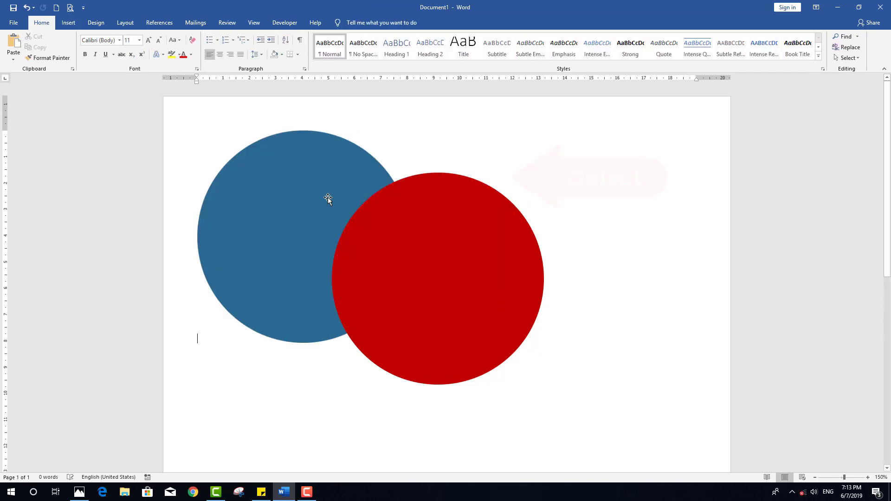
# Step: Set the blue circle picture's text wrapping to In Front of Text
pyautogui.click(326, 196)
pyautogui.moveTo(280, 196)
pyautogui.mouseDown()
pyautogui.moveTo(314, 192)
pyautogui.moveTo(279, 191)
pyautogui.mouseUp()
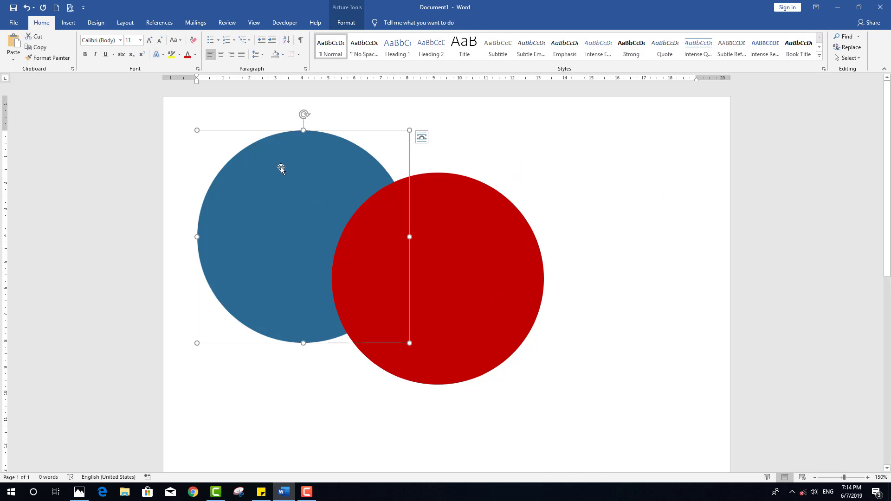
pyautogui.click(347, 22)
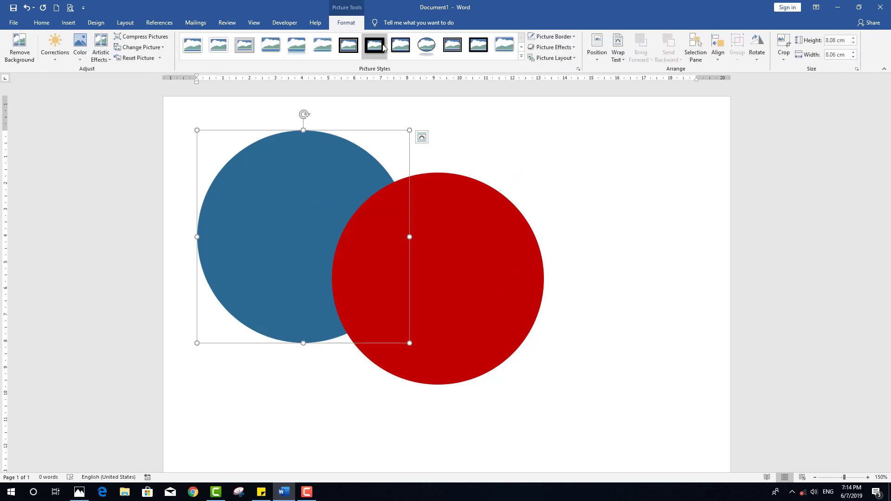
pyautogui.click(615, 59)
pyautogui.click(628, 136)
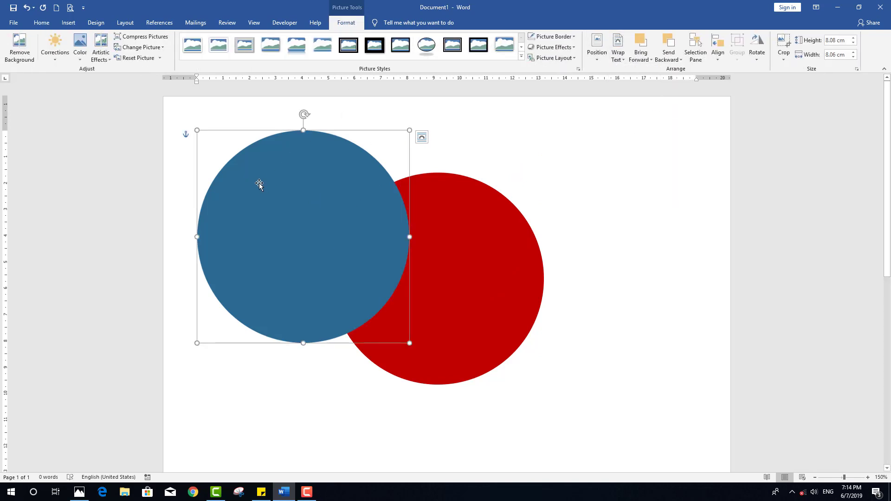
# Step: Move the blue circle picture exactly over the red circle, nudging it until the red is fully covered
pyautogui.moveTo(262, 184); pyautogui.dragTo(398, 225)
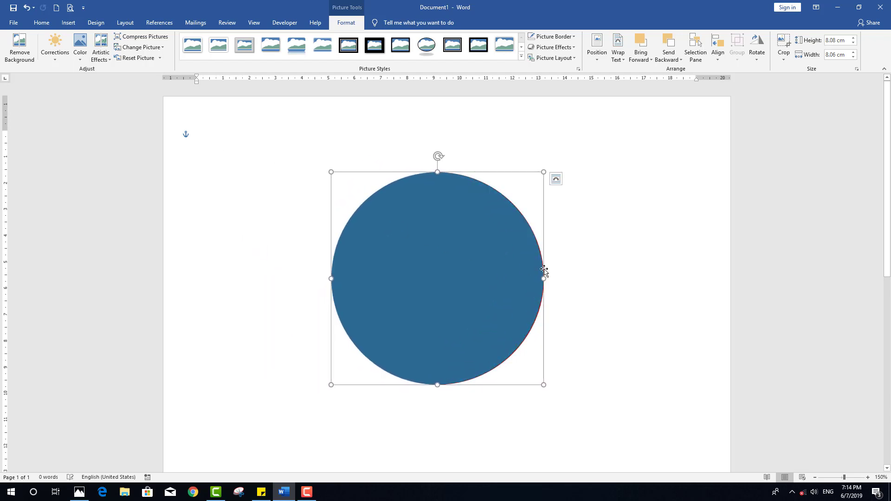
pyautogui.hotkey('ctrl', 'Right')
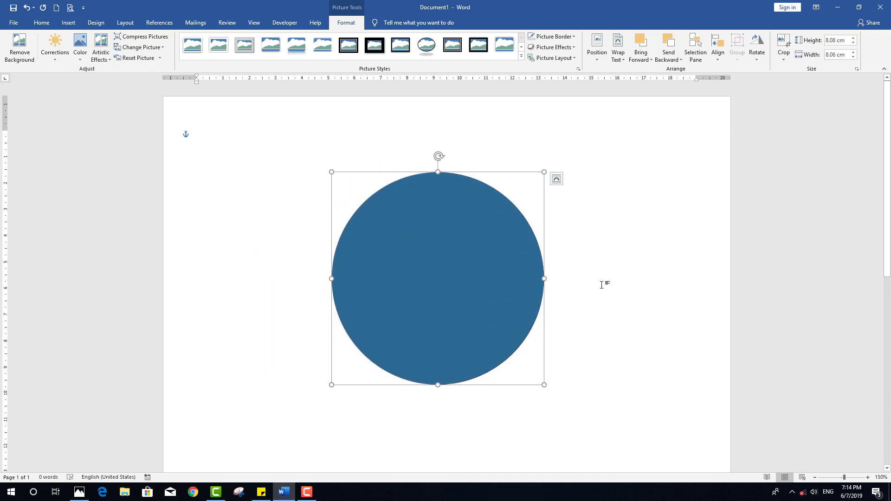
pyautogui.click(602, 284)
pyautogui.click(518, 300)
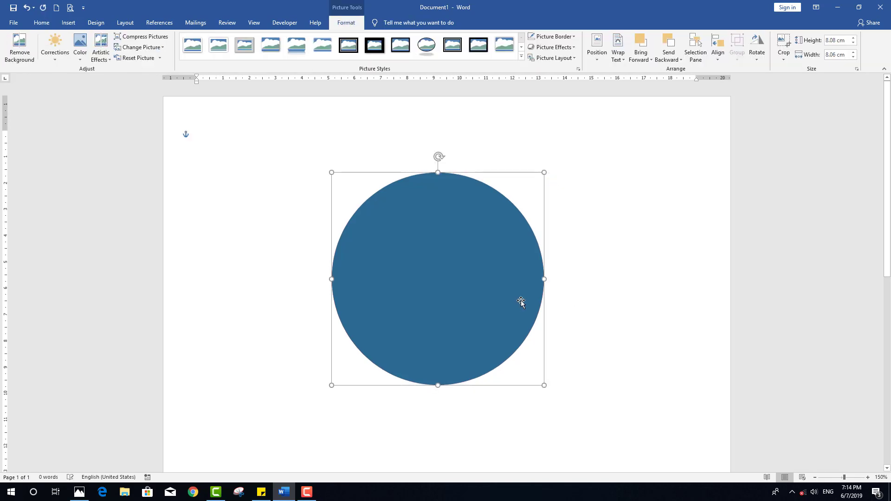
pyautogui.click(617, 294)
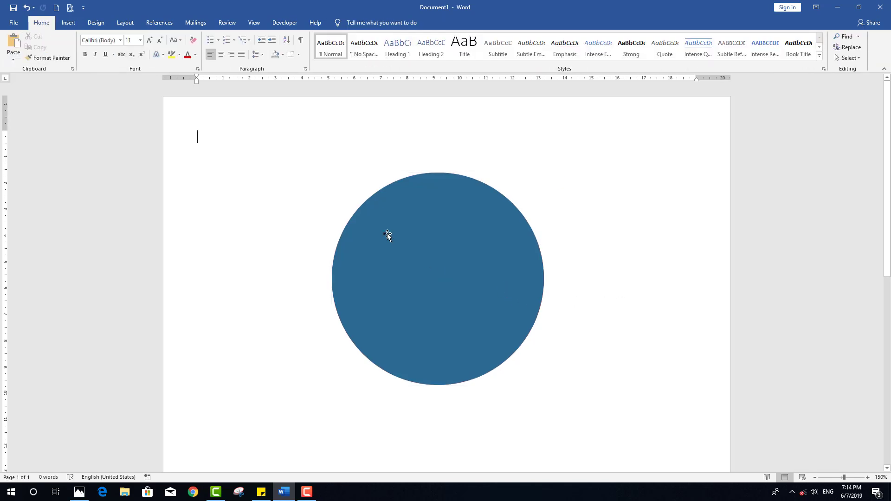
# Step: Draw a regular five-point star about 7.5 cm wide and position it over the blue circle
pyautogui.click(69, 22)
pyautogui.click(146, 62)
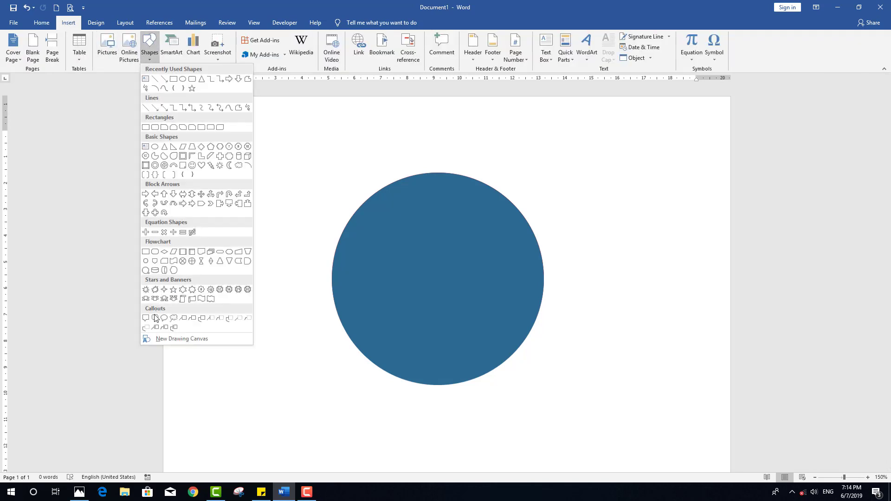
pyautogui.click(173, 290)
pyautogui.moveTo(360, 208); pyautogui.dragTo(559, 390)
pyautogui.press('shift')
pyautogui.moveTo(473, 332); pyautogui.dragTo(443, 285)
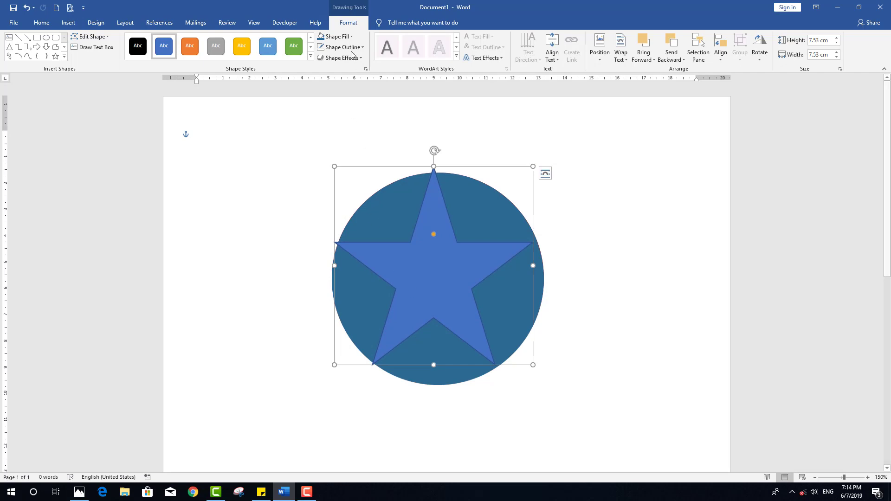
# Step: Fill the star with white and remove its outline
pyautogui.click(352, 36)
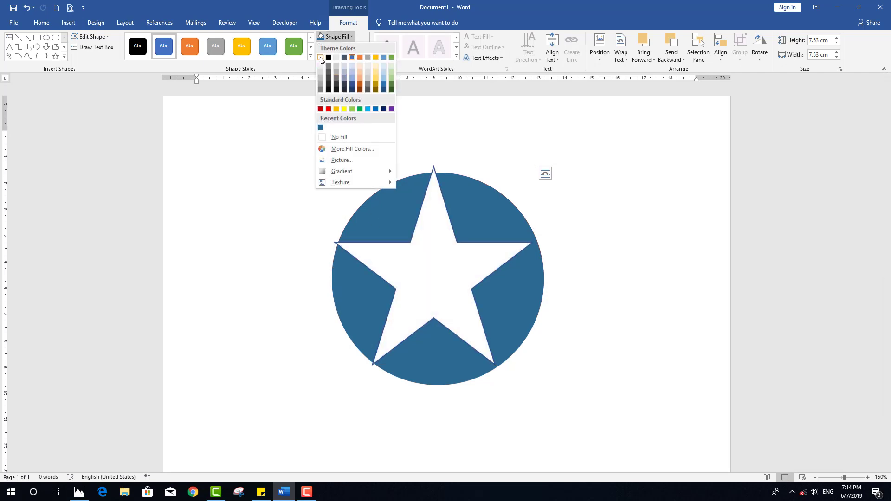
pyautogui.click(321, 58)
pyautogui.click(360, 47)
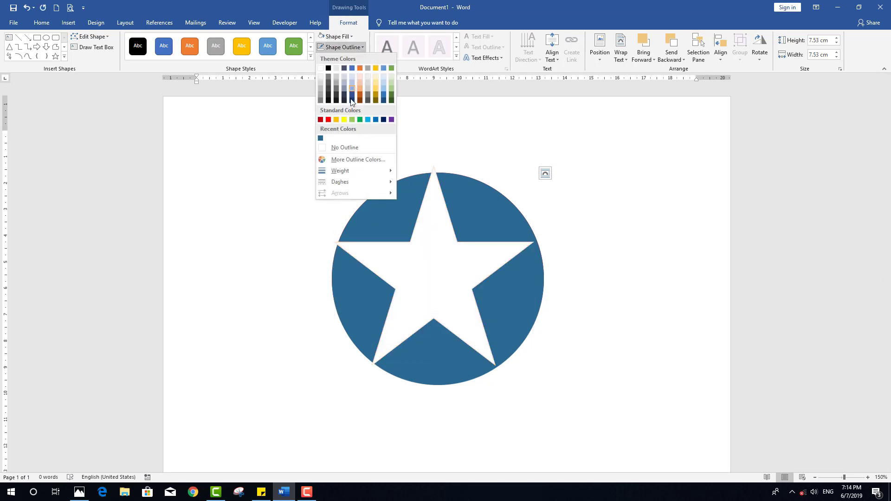
pyautogui.click(337, 148)
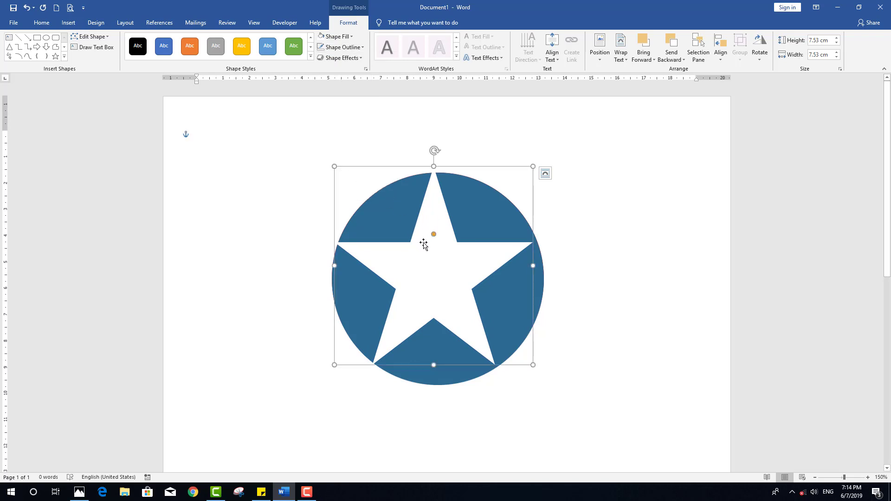
# Step: Shrink the white star to about 7.36 cm high by 7.41 cm wide and nudge it to align with the blue circle's top
pyautogui.moveTo(424, 246); pyautogui.dragTo(428, 244)
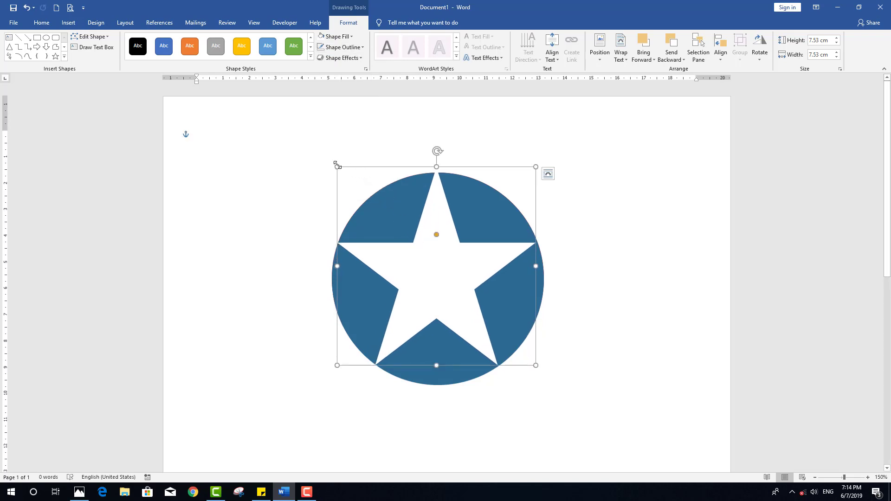
pyautogui.moveTo(337, 166); pyautogui.dragTo(341, 172)
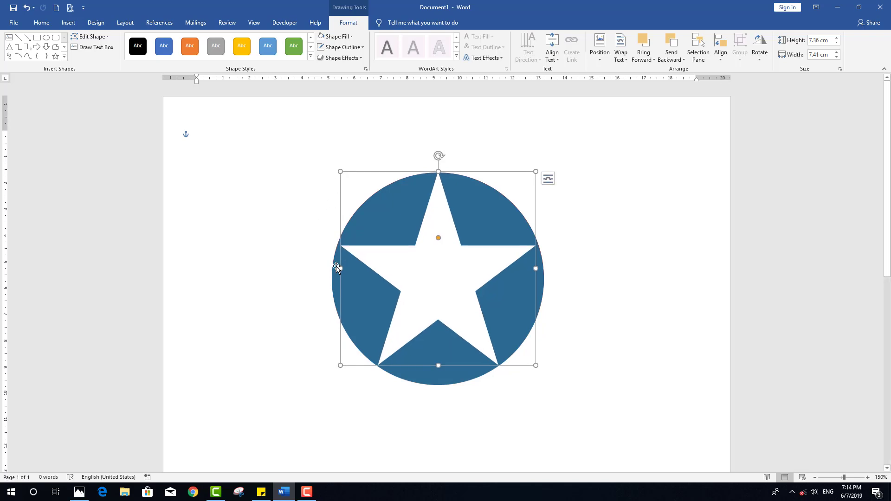
pyautogui.press('Down')
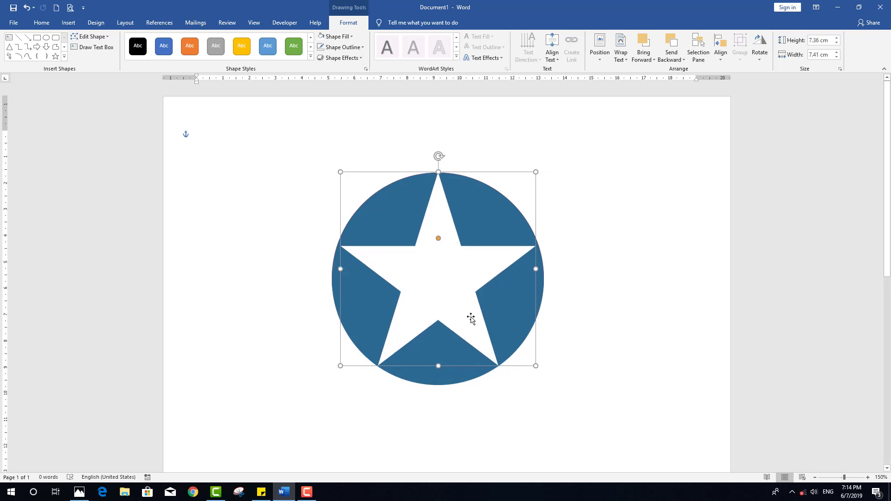
pyautogui.press('Down')
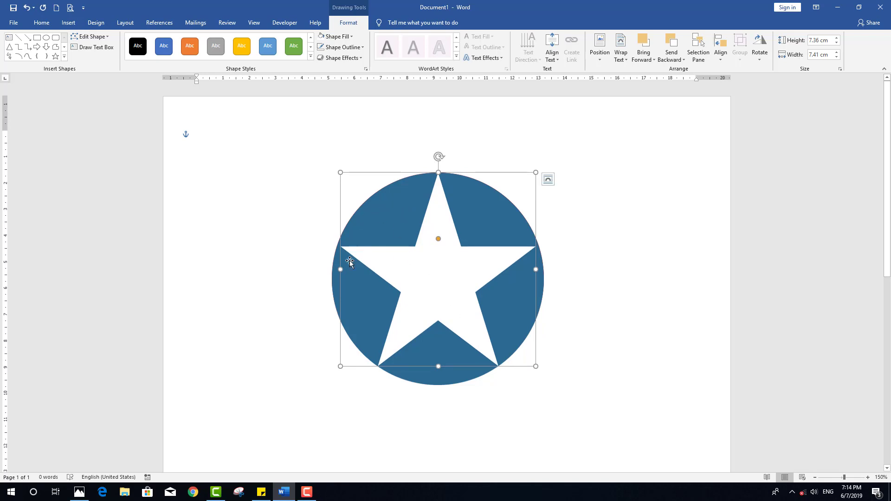
# Step: Widen the star on both sides to about 7.64 cm so its side points reach the circle's edge
pyautogui.moveTo(340, 269); pyautogui.dragTo(337, 269)
pyautogui.moveTo(536, 269); pyautogui.dragTo(538, 270)
pyautogui.click(581, 251)
pyautogui.click(472, 263)
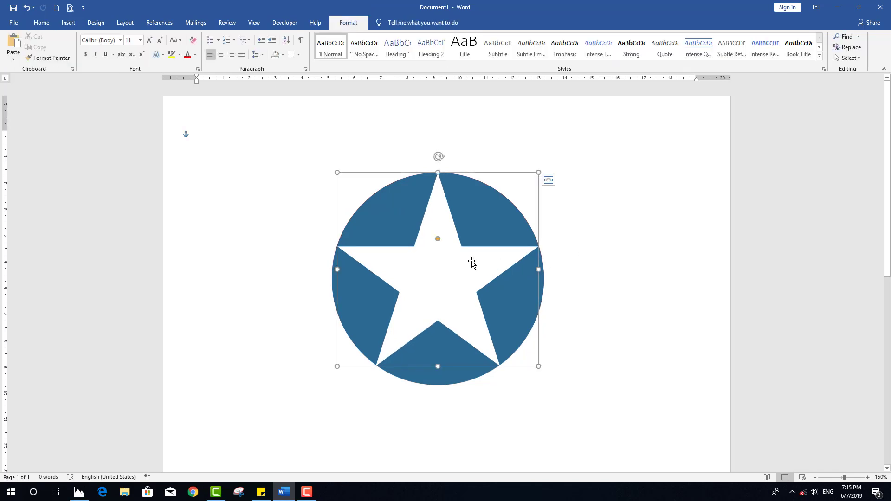
pyautogui.click(630, 256)
pyautogui.click(357, 266)
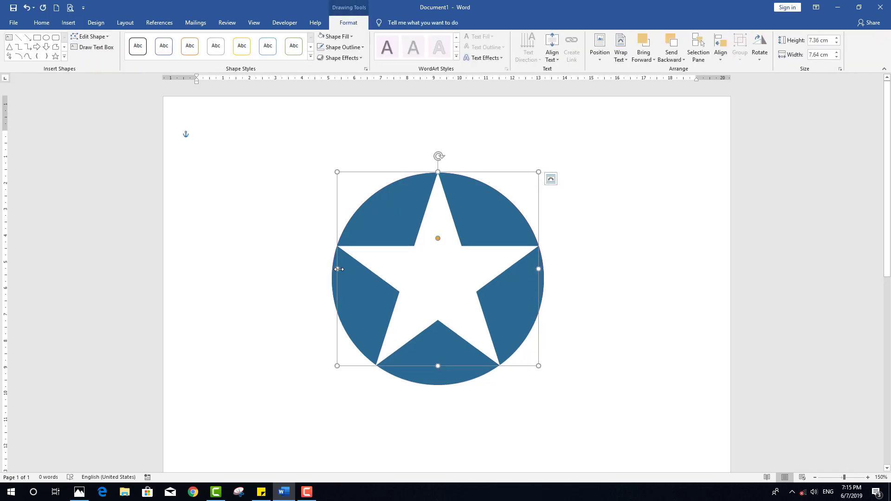
pyautogui.moveTo(340, 270); pyautogui.dragTo(336, 269)
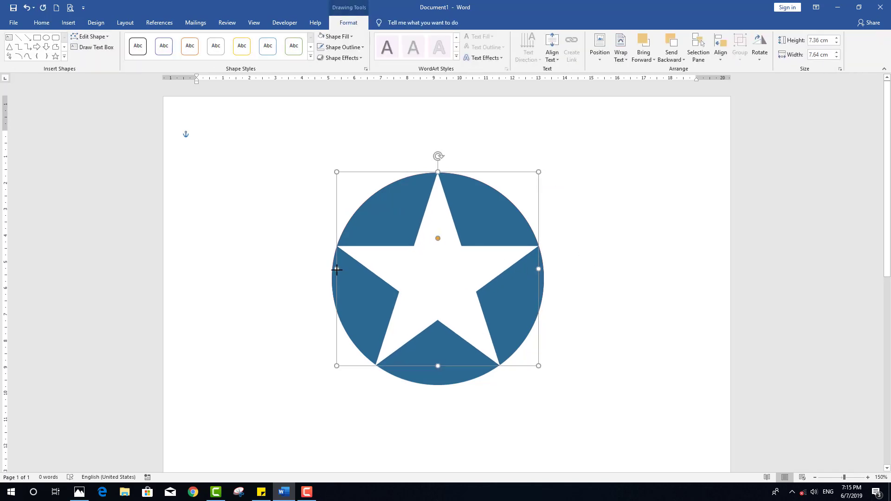
pyautogui.click(654, 320)
pyautogui.click(472, 281)
pyautogui.click(617, 279)
# Step: Crop the blue circle picture to about 2.81 cm high by 4.02 cm wide, keeping only the segment between the star's top and left points
pyautogui.click(500, 219)
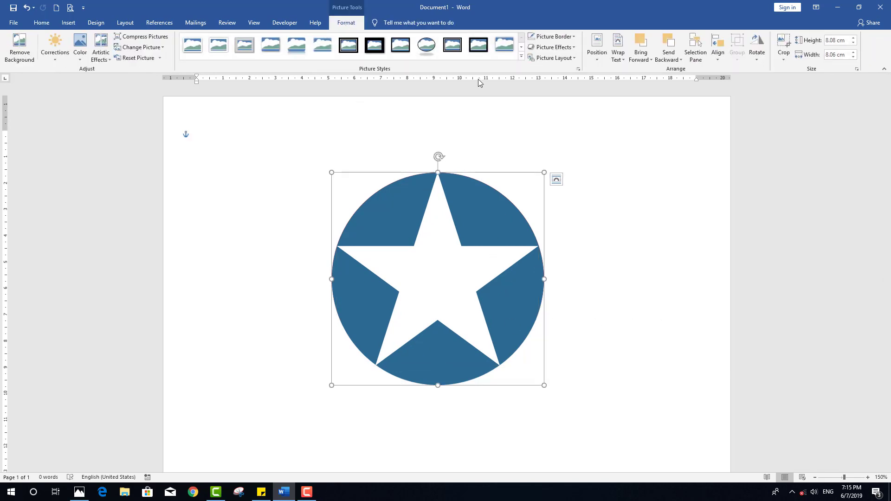
pyautogui.click(784, 44)
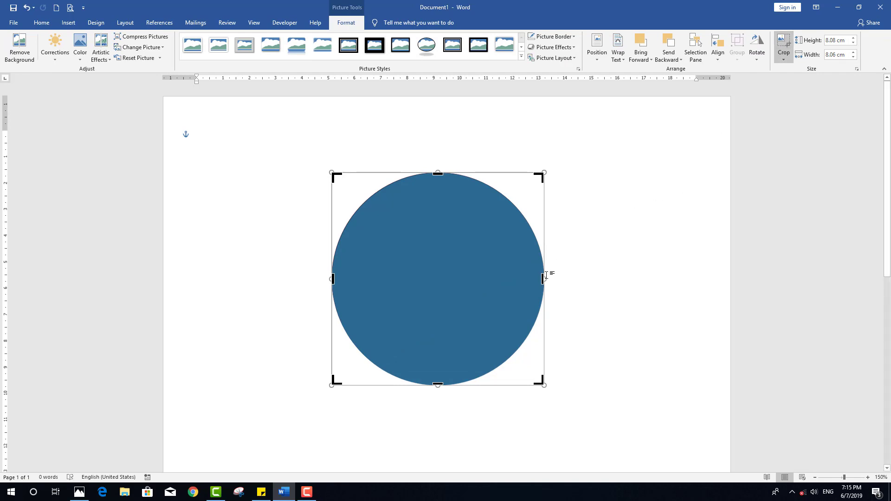
pyautogui.moveTo(543, 278); pyautogui.dragTo(438, 300)
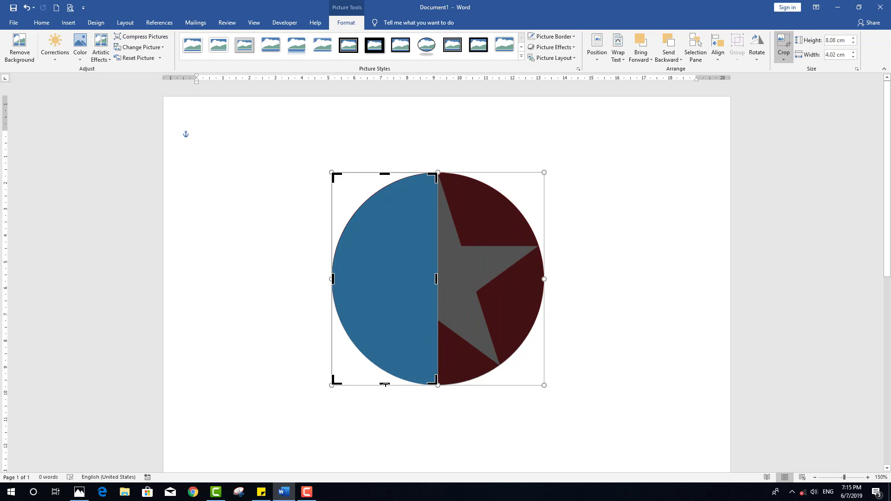
pyautogui.moveTo(386, 384); pyautogui.dragTo(416, 247)
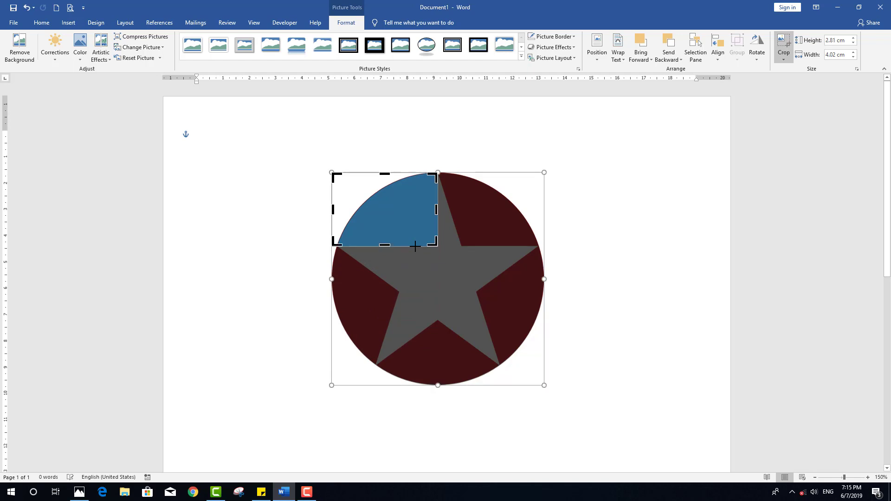
pyautogui.click(598, 273)
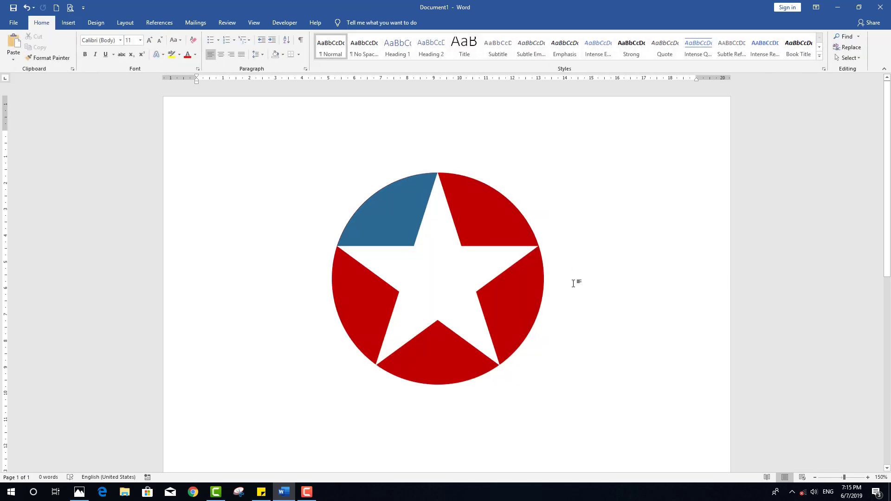
# Step: Copy the cropped blue segment and paste it into the document as a picture
pyautogui.click(868, 477)
pyautogui.click(868, 478)
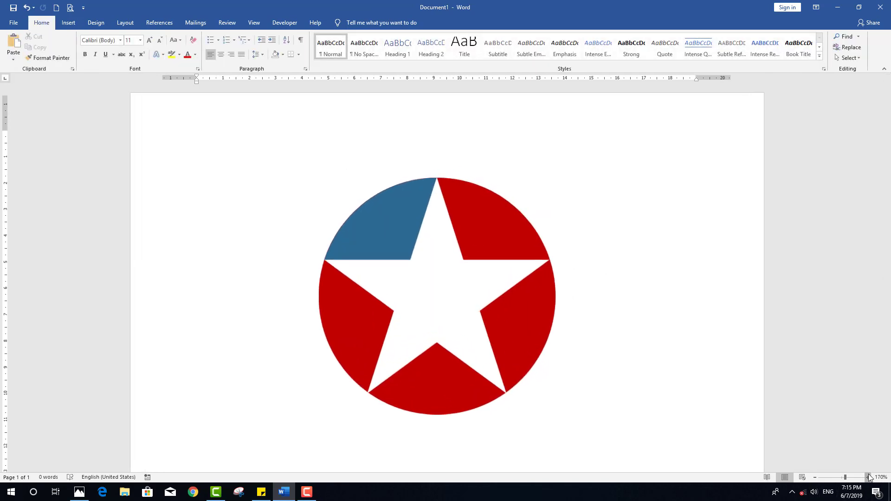
pyautogui.click(868, 478)
pyautogui.click(868, 478)
pyautogui.click(869, 477)
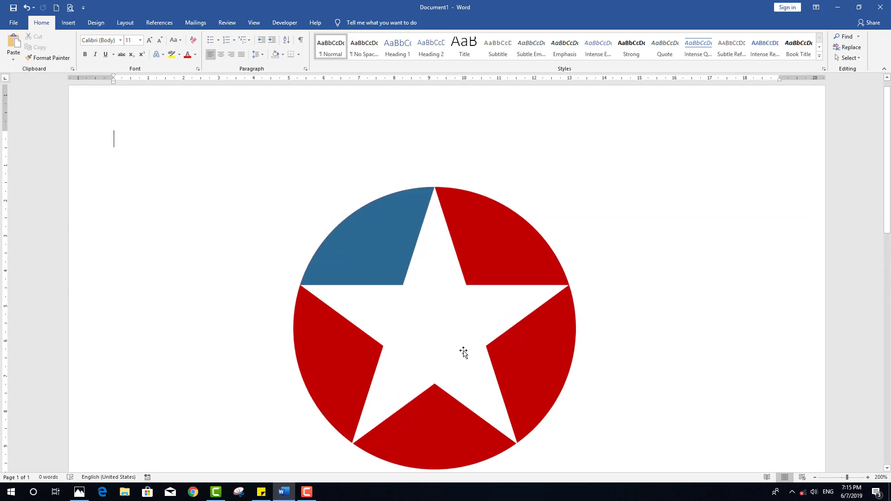
pyautogui.click(392, 246)
pyautogui.rightClick(385, 230)
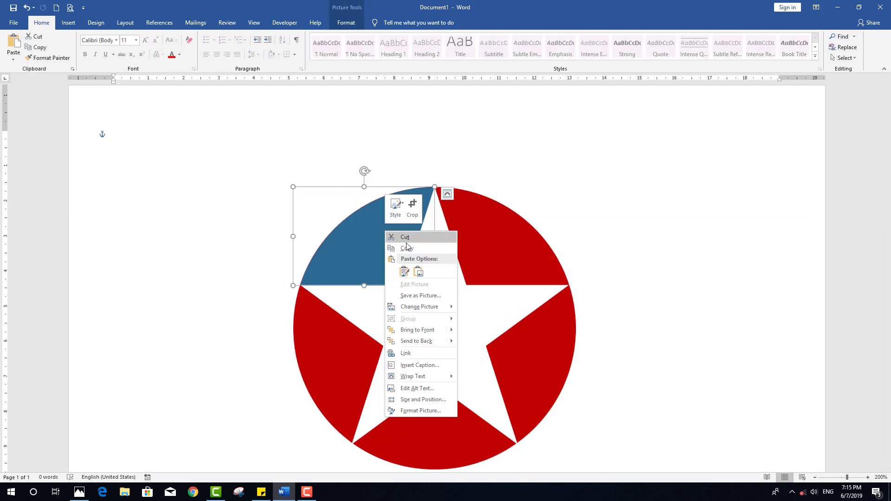
pyautogui.click(407, 248)
pyautogui.click(539, 185)
pyautogui.rightClick(539, 184)
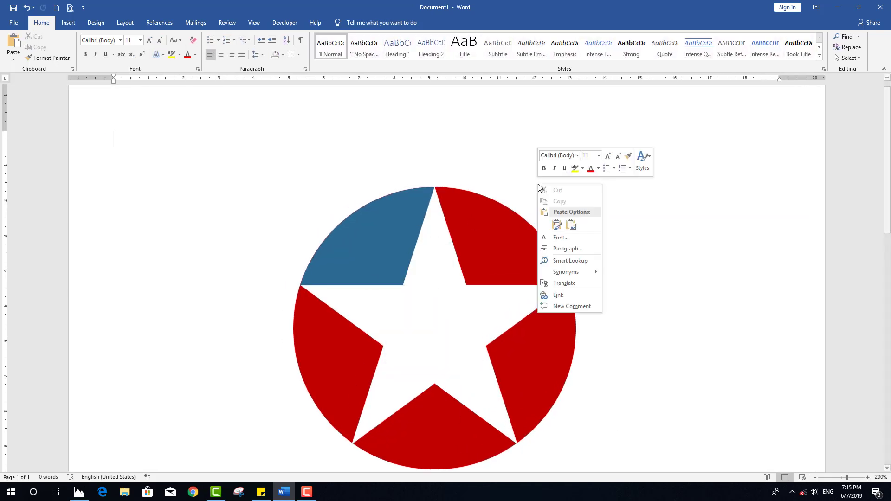
pyautogui.click(571, 225)
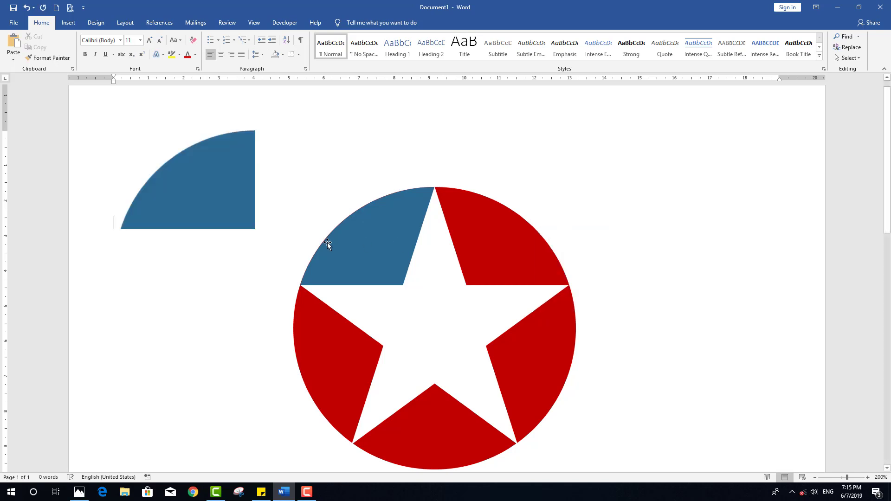
# Step: Set the pasted blue segment's text wrapping to In Front of Text and move it beside the circle
pyautogui.click(227, 195)
pyautogui.click(225, 206)
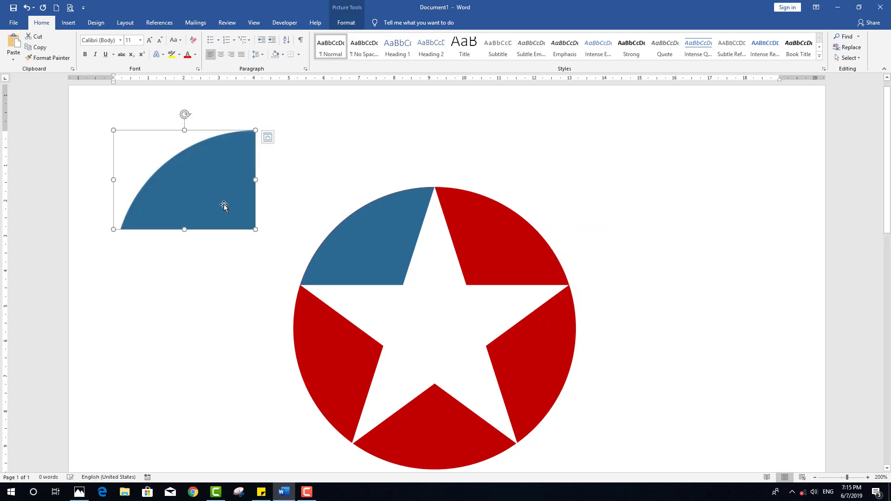
pyautogui.click(347, 23)
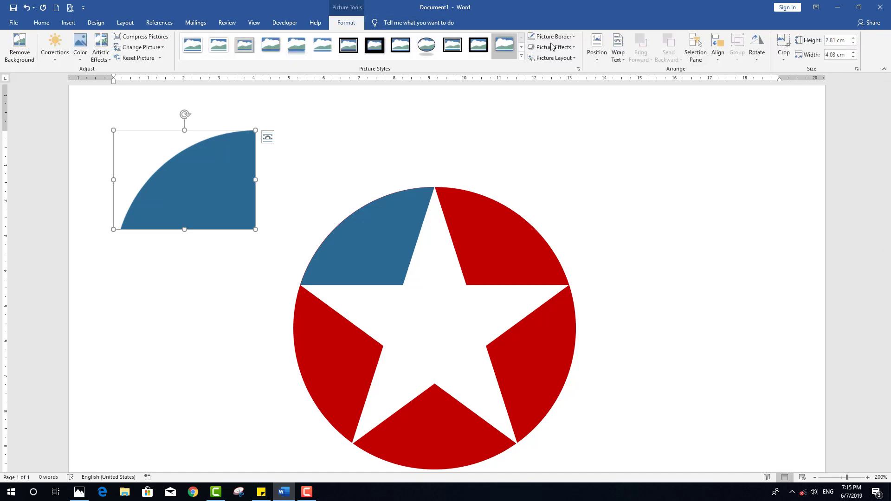
pyautogui.click(619, 58)
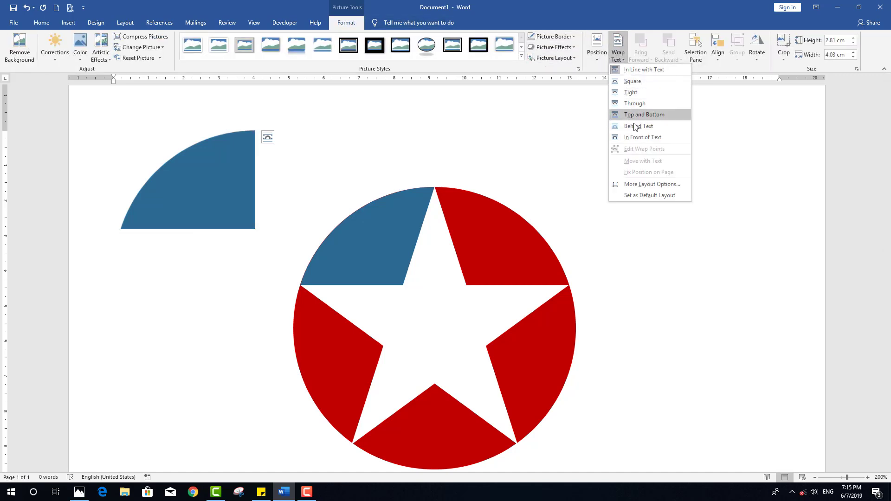
pyautogui.click(635, 136)
pyautogui.moveTo(226, 180); pyautogui.dragTo(238, 251)
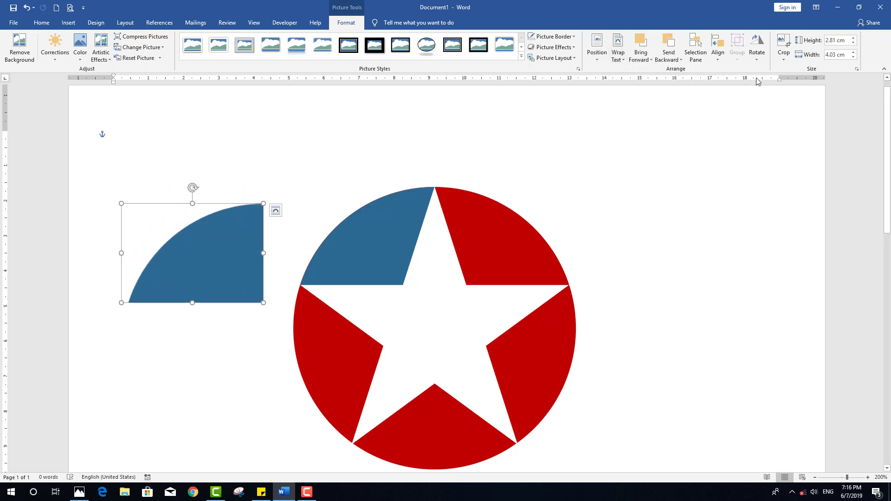
# Step: Rotate the copied blue segment 90° left and move it over the circle's lower-left red segment
pyautogui.click(757, 55)
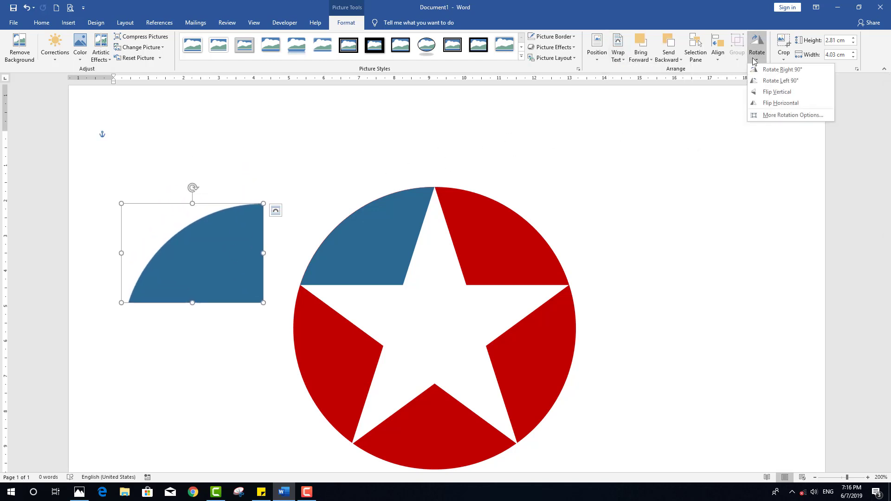
pyautogui.click(764, 81)
pyautogui.moveTo(201, 221); pyautogui.dragTo(329, 330)
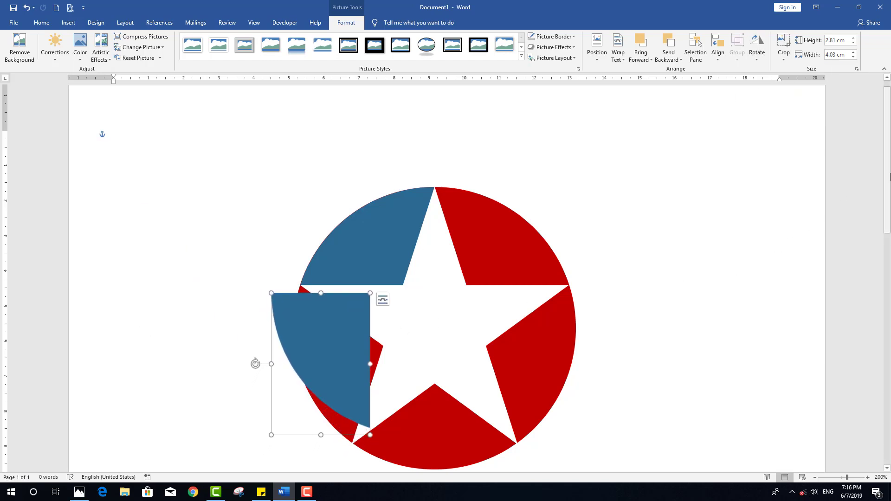
# Step: Tilt the copied blue segment and nudge it until it exactly covers the lower-left red segment along the circle's edge
pyautogui.moveTo(887, 174); pyautogui.dragTo(885, 212)
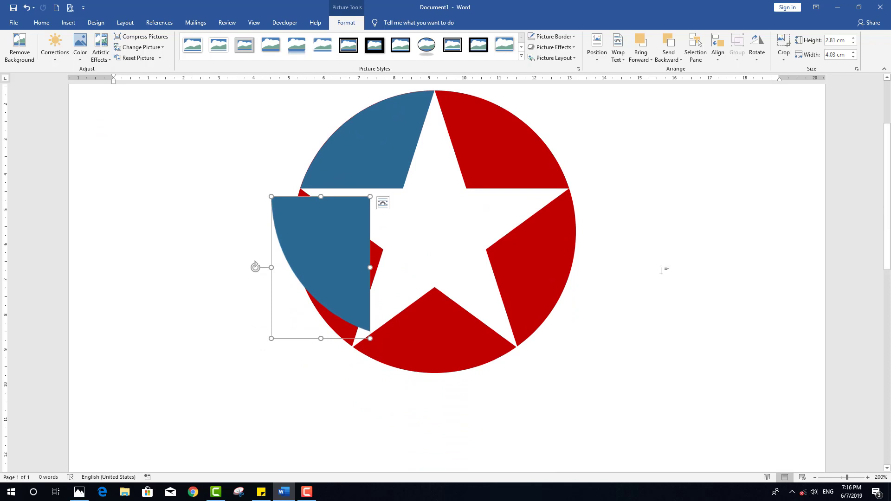
pyautogui.moveTo(255, 267); pyautogui.dragTo(313, 248)
pyautogui.press('Down')
pyautogui.press('Left')
pyautogui.press('Left')
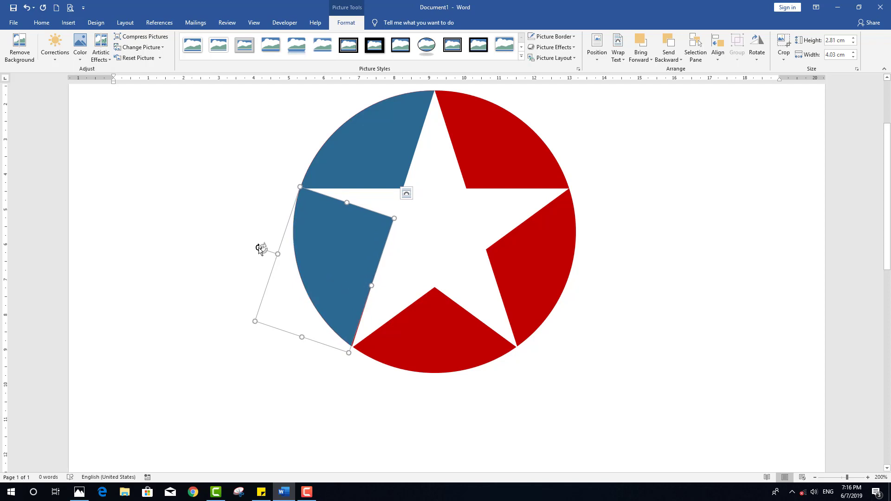
pyautogui.moveTo(260, 250); pyautogui.dragTo(260, 247)
pyautogui.click(251, 254)
pyautogui.click(324, 314)
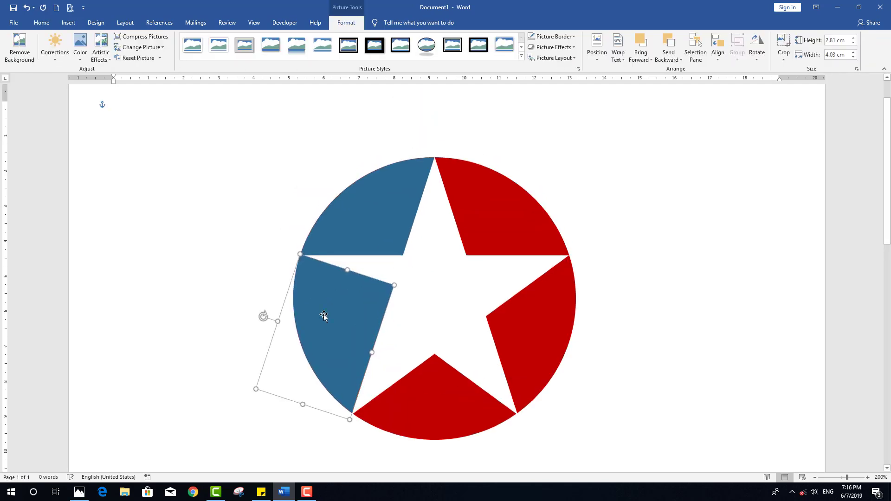
pyautogui.click(223, 292)
pyautogui.click(319, 317)
pyautogui.click(249, 298)
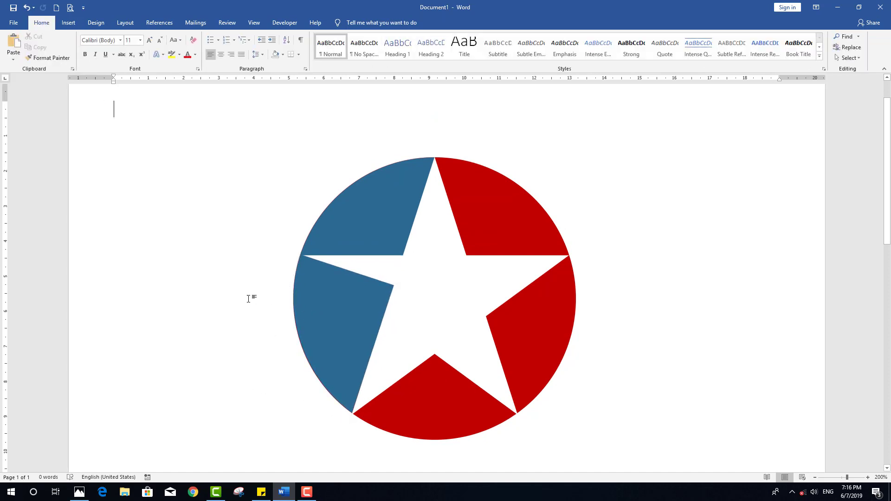
pyautogui.click(331, 323)
pyautogui.click(227, 277)
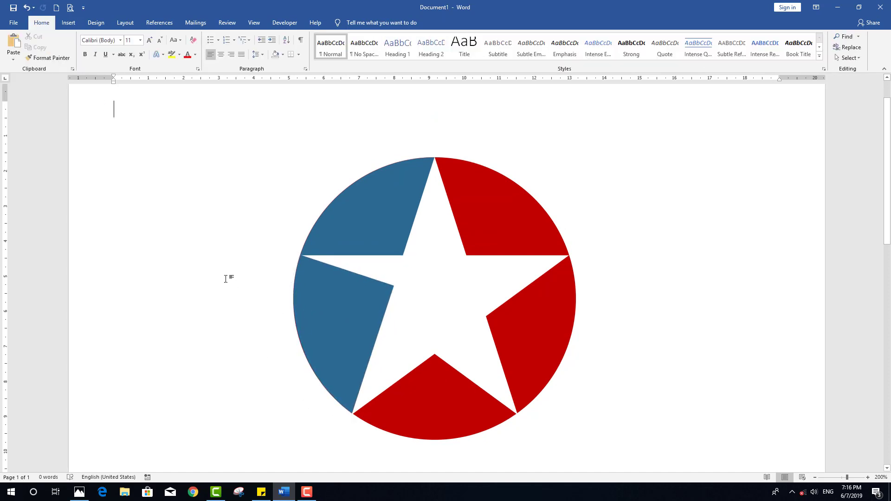
# Step: Send the copied blue segment backward behind the white star
pyautogui.click(338, 311)
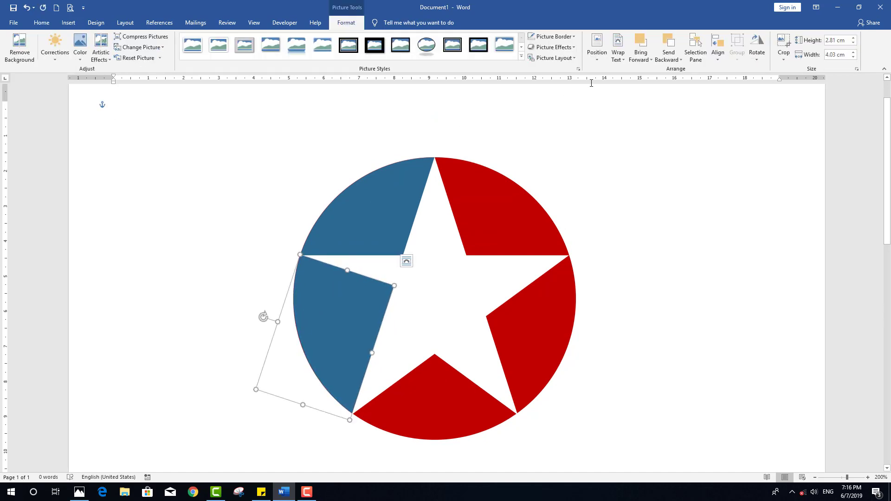
pyautogui.click(676, 61)
pyautogui.click(687, 69)
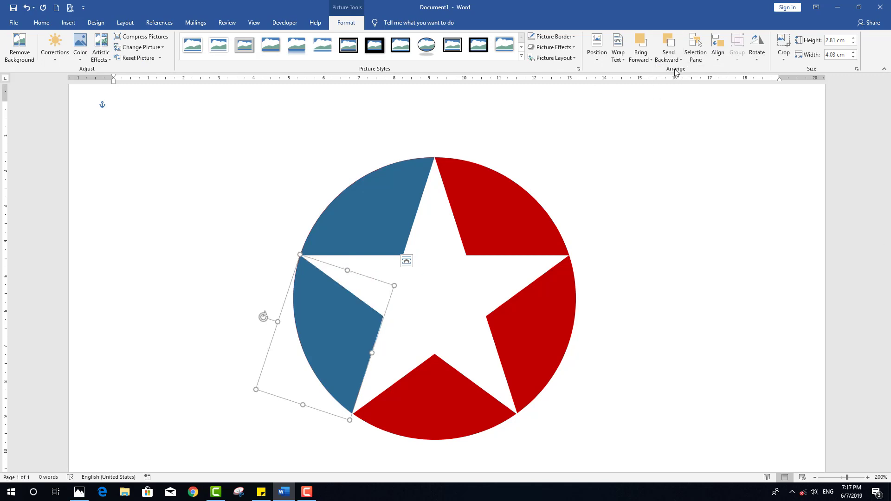
pyautogui.click(254, 245)
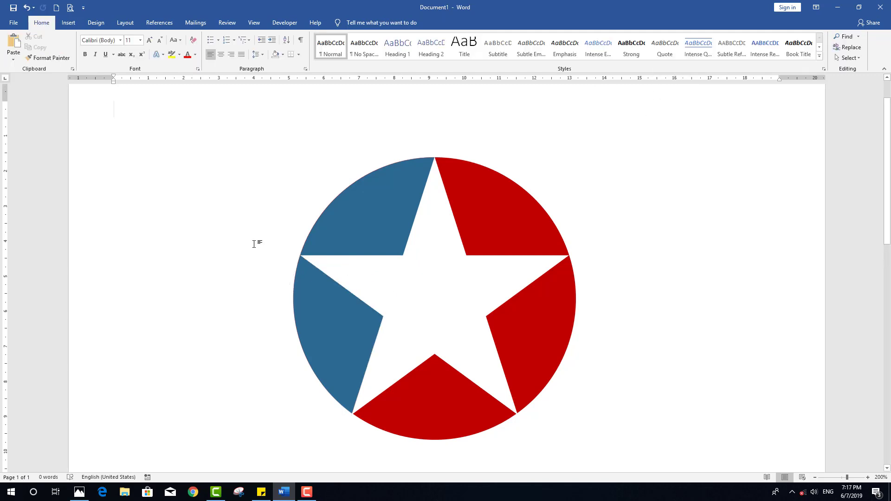
# Step: Draw an isosceles triangle about 3.03 cm wide and 1.76 cm high and center it inside the star between its inner corners
pyautogui.click(68, 22)
pyautogui.click(152, 56)
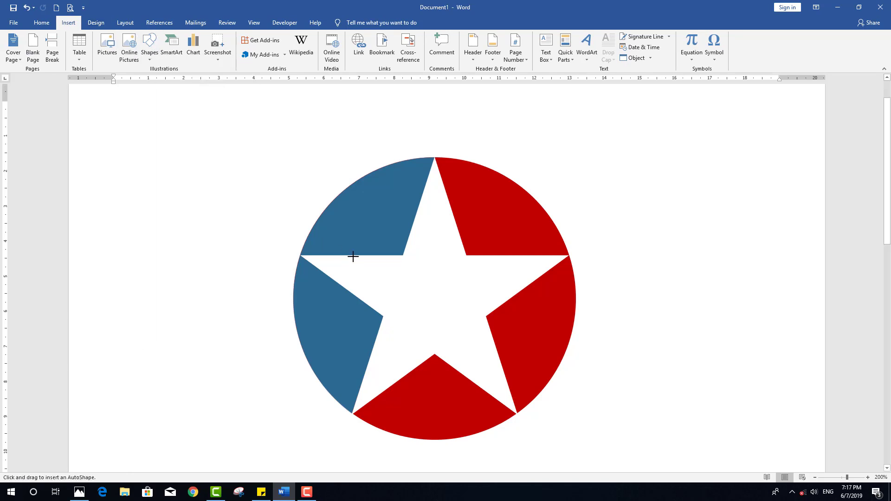
pyautogui.moveTo(400, 255); pyautogui.dragTo(508, 317)
pyautogui.moveTo(461, 302); pyautogui.dragTo(441, 299)
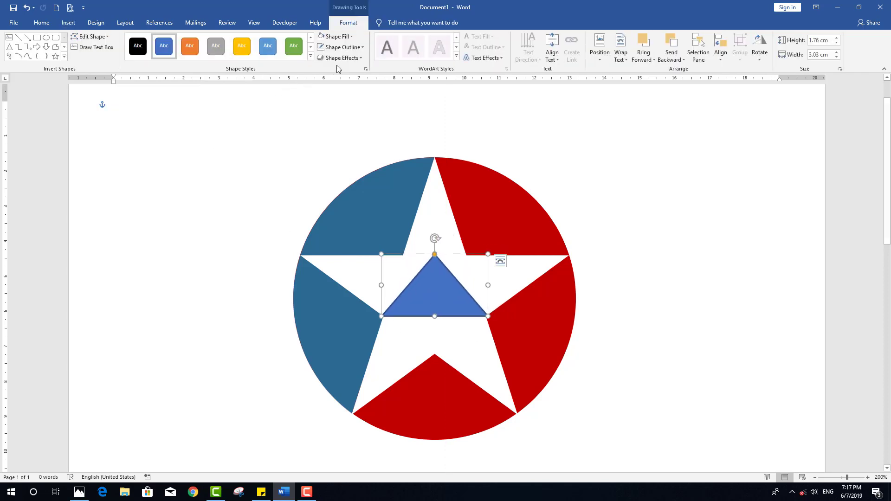
# Step: Fill the central triangle with the standard dark red and remove its outline
pyautogui.click(350, 37)
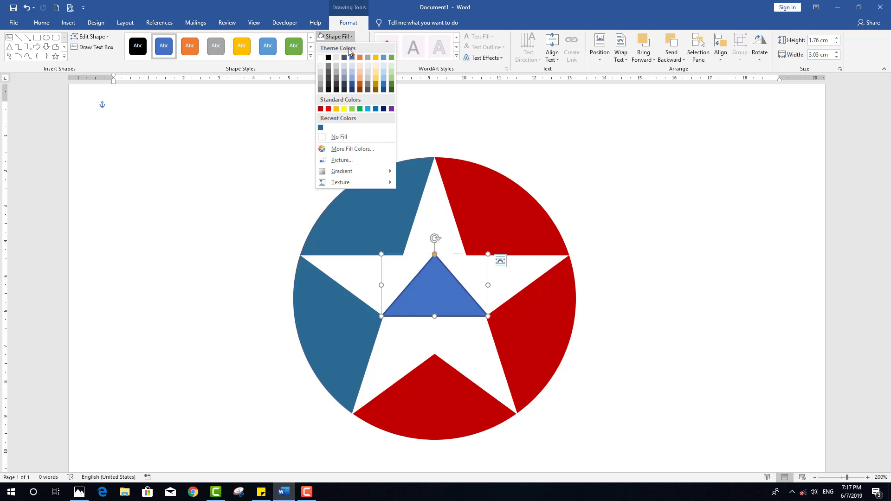
pyautogui.click(321, 109)
pyautogui.click(362, 47)
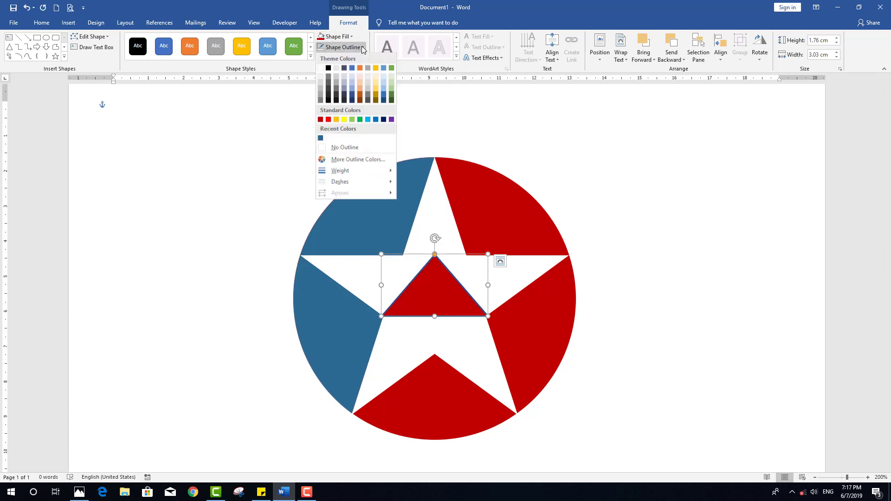
pyautogui.click(344, 147)
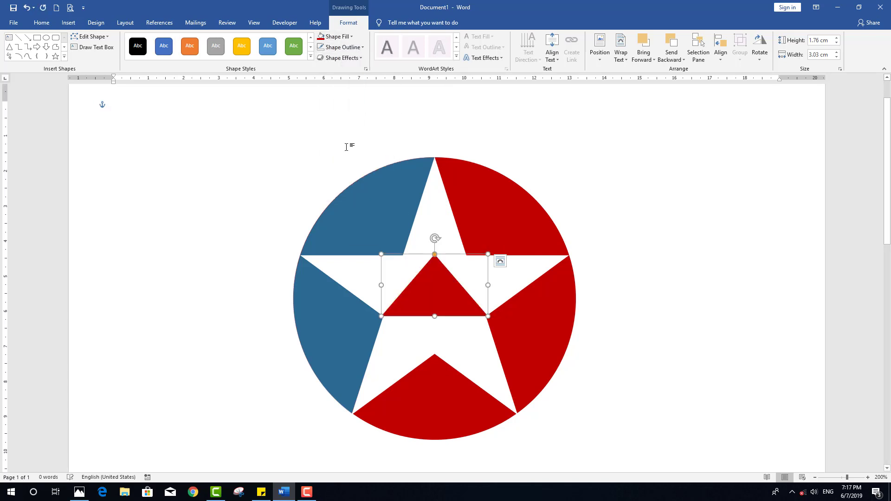
# Step: Edit the red triangle's points, moving its apex onto the star's upper-left inner corner
pyautogui.click(868, 477)
pyautogui.click(868, 478)
pyautogui.click(868, 478)
pyautogui.click(868, 478)
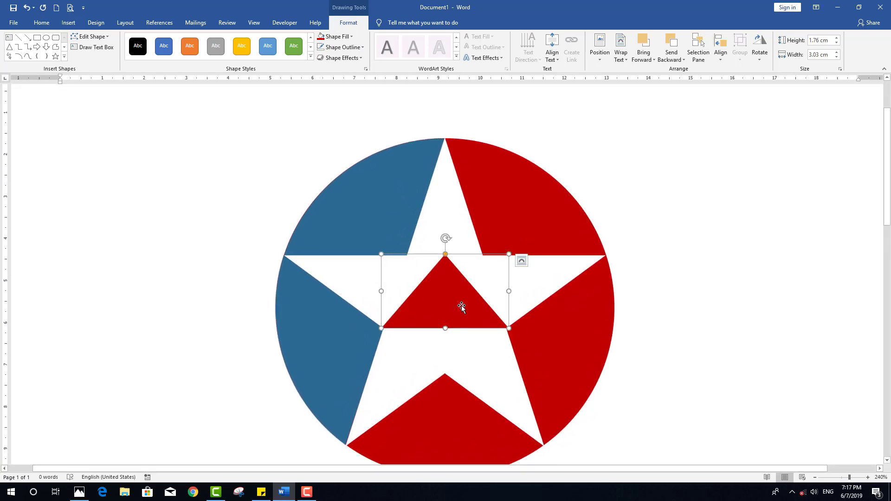
pyautogui.click(294, 297)
pyautogui.click(199, 302)
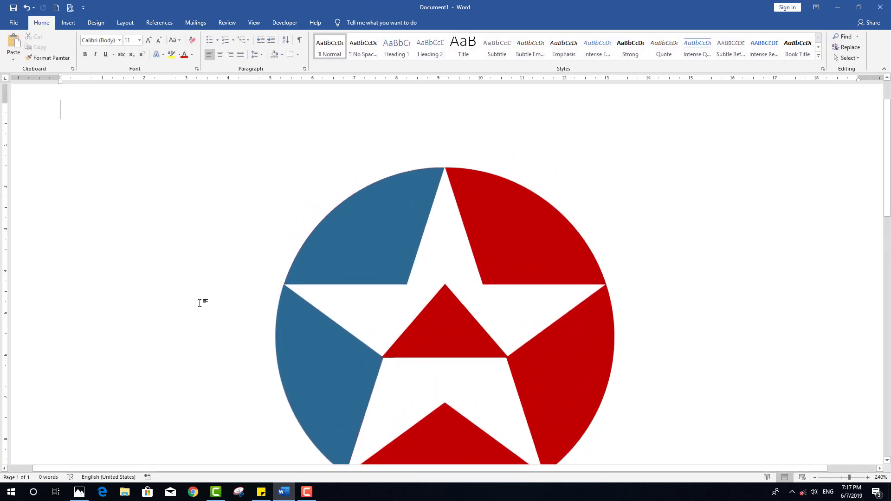
pyautogui.click(419, 347)
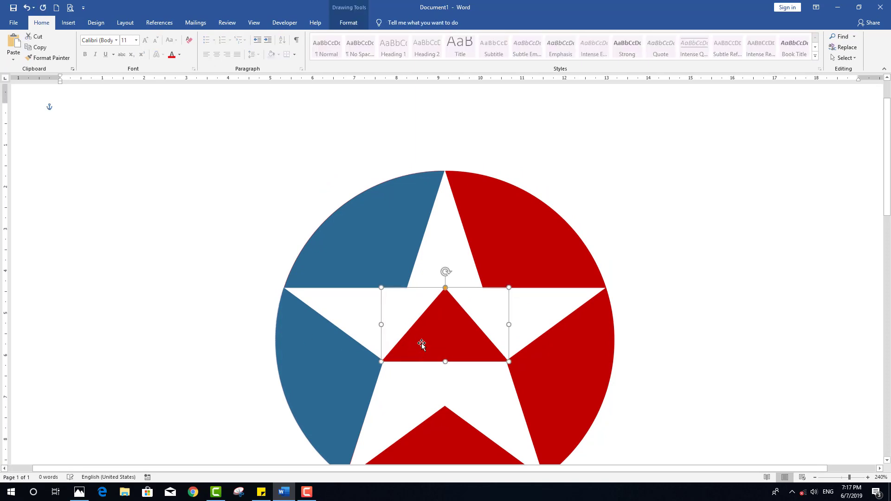
pyautogui.click(221, 250)
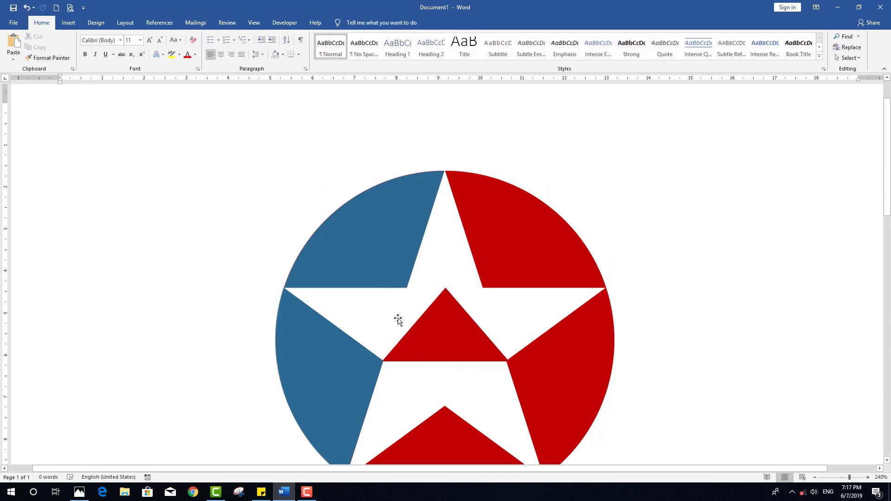
pyautogui.click(428, 322)
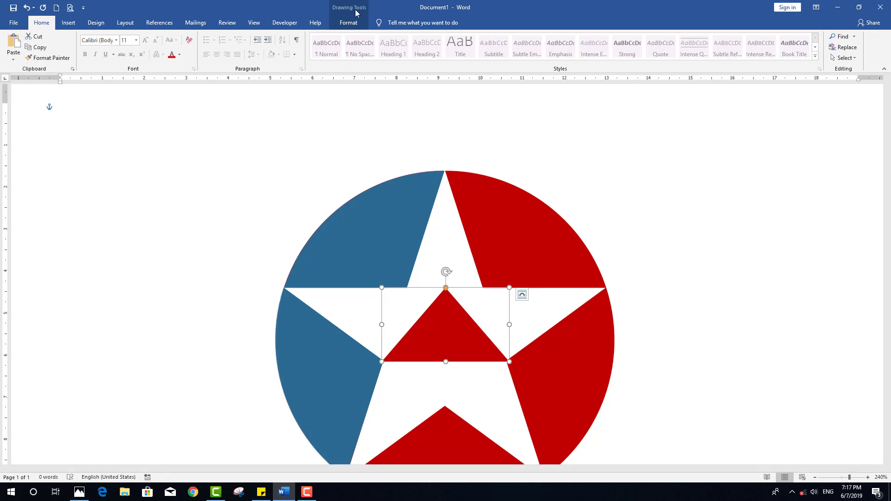
pyautogui.click(349, 23)
pyautogui.click(105, 37)
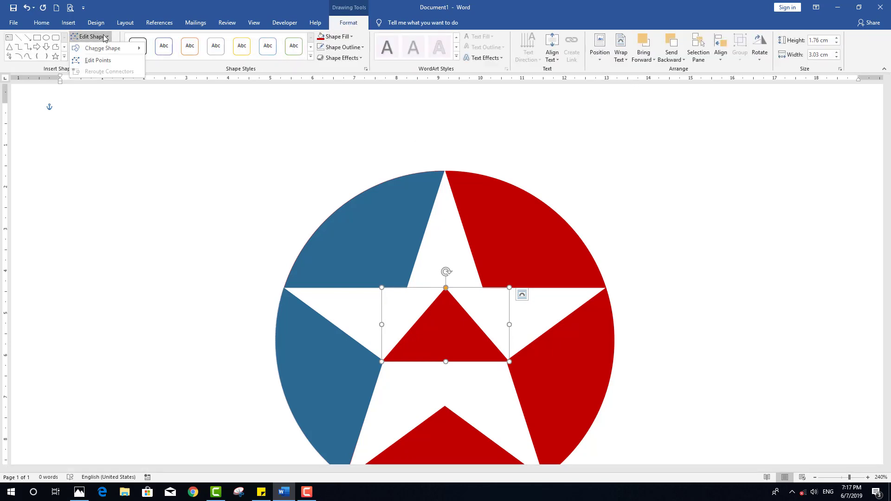
pyautogui.click(99, 61)
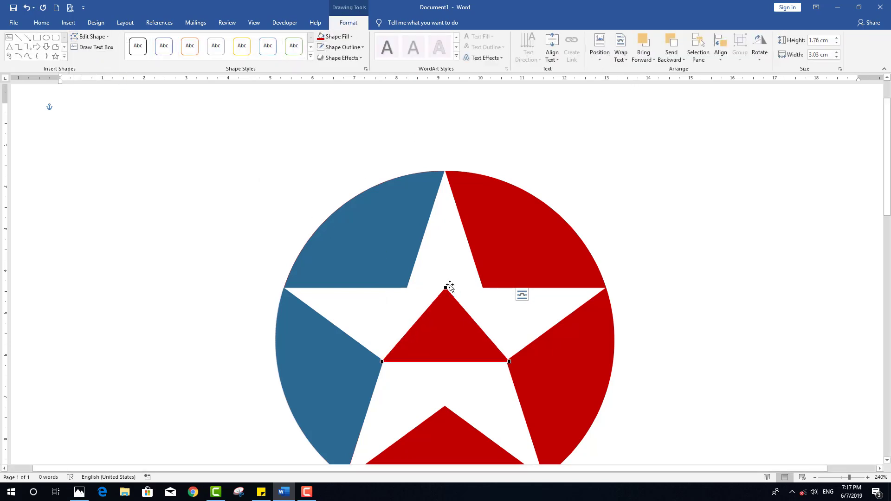
pyautogui.moveTo(444, 289); pyautogui.dragTo(406, 287)
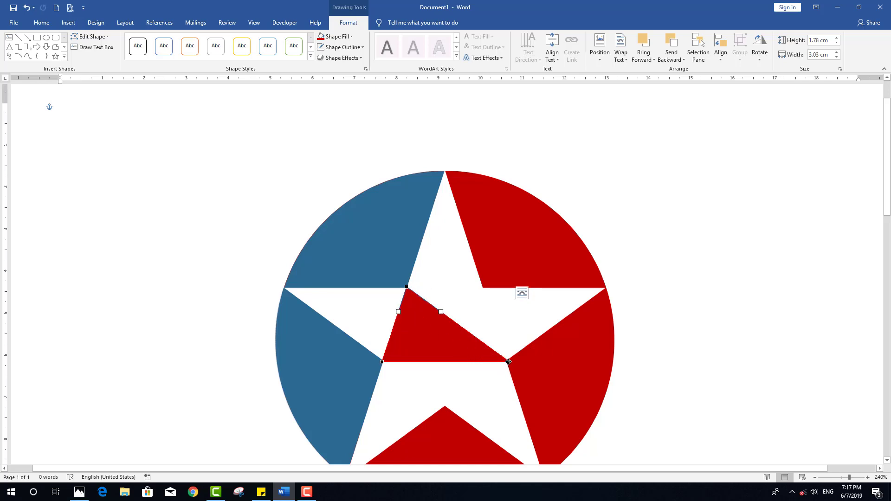
# Step: Move the red triangle's lower-right point onto the tip of the star's right arm
pyautogui.moveTo(509, 361); pyautogui.dragTo(605, 287)
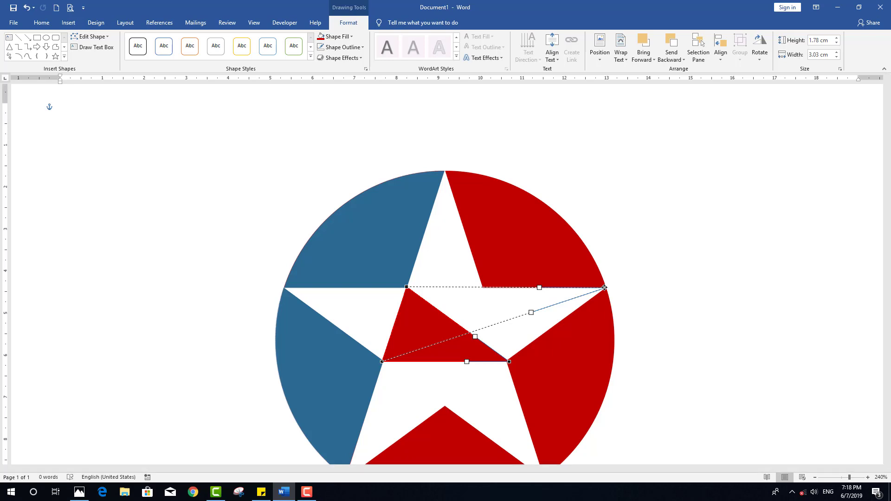
pyautogui.moveTo(604, 287); pyautogui.dragTo(605, 288)
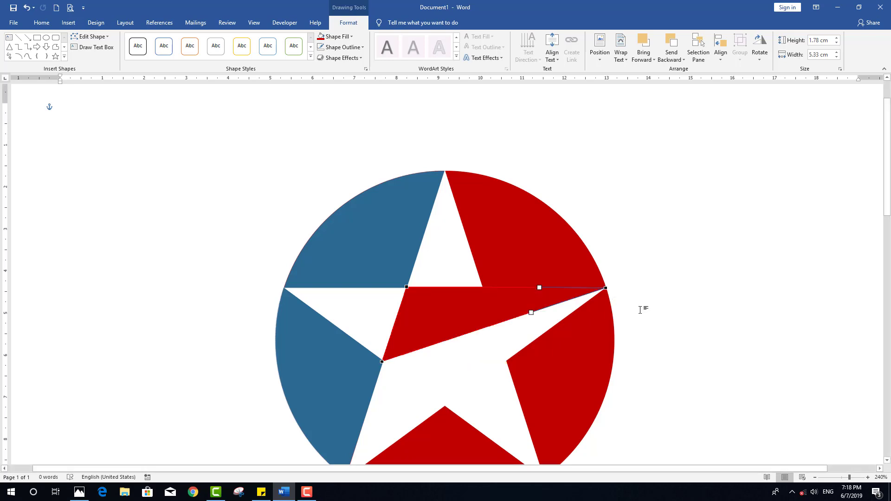
pyautogui.click(644, 307)
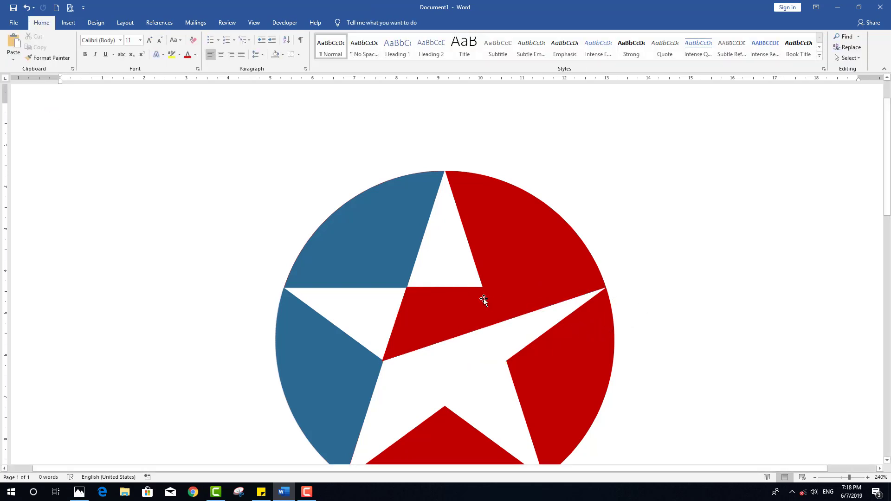
# Step: Insert plain black shadowed WordArt reading CALTEX and place it below the circle
pyautogui.click(815, 478)
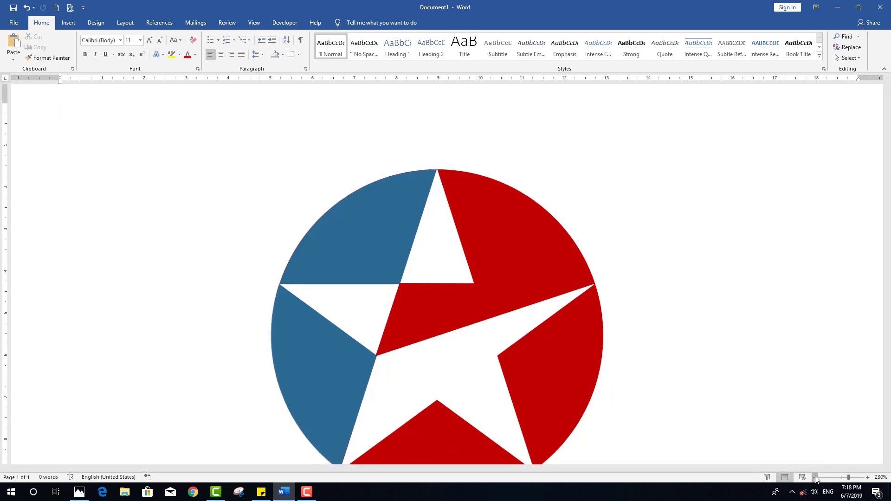
pyautogui.click(815, 478)
pyautogui.click(815, 478)
pyautogui.click(815, 478)
pyautogui.click(815, 478)
pyautogui.click(815, 478)
pyautogui.click(815, 478)
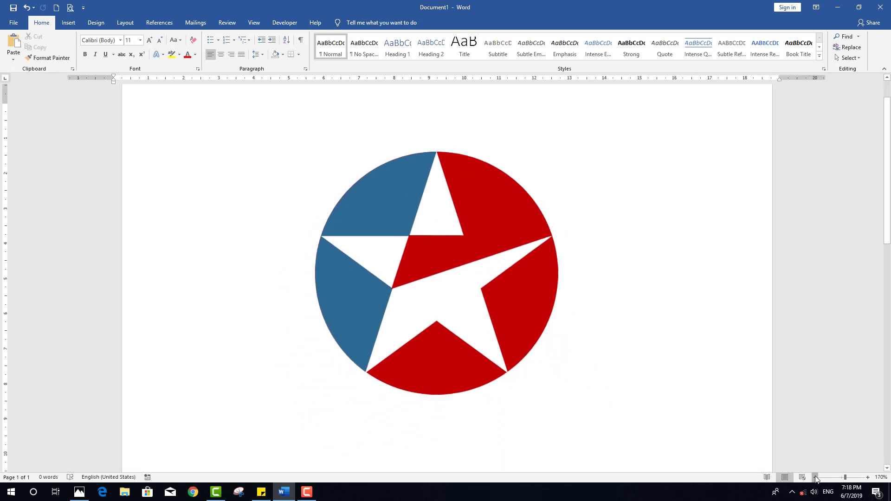
pyautogui.click(815, 478)
pyautogui.click(815, 477)
pyautogui.click(815, 478)
pyautogui.click(815, 478)
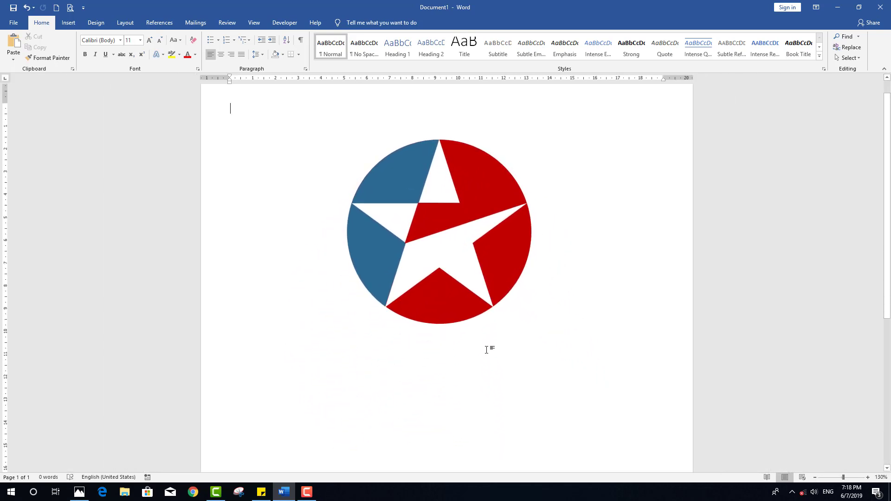
pyautogui.click(70, 24)
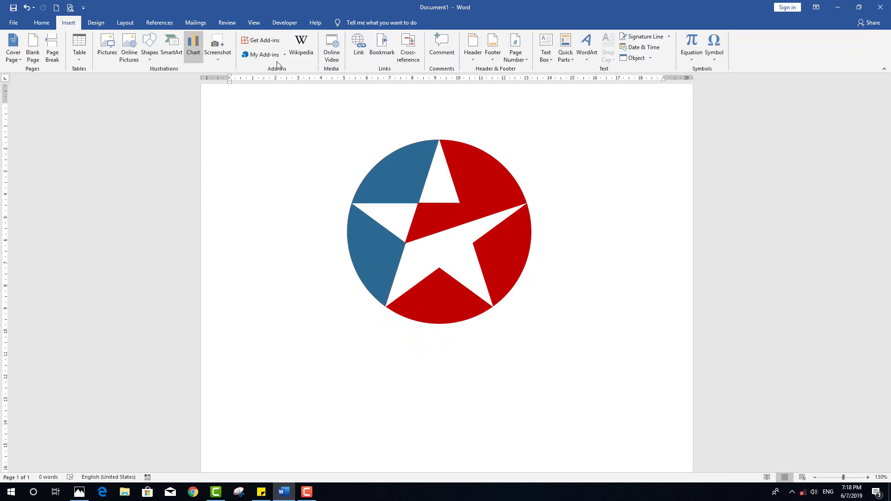
pyautogui.click(589, 61)
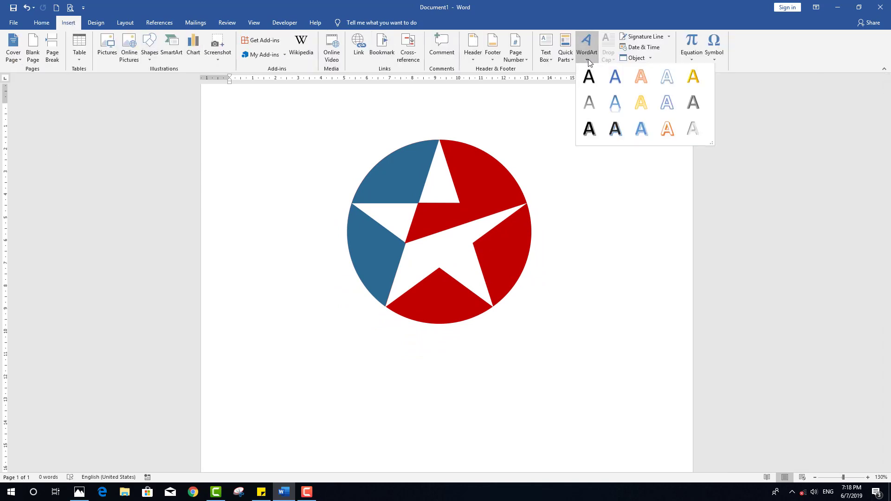
pyautogui.click(589, 78)
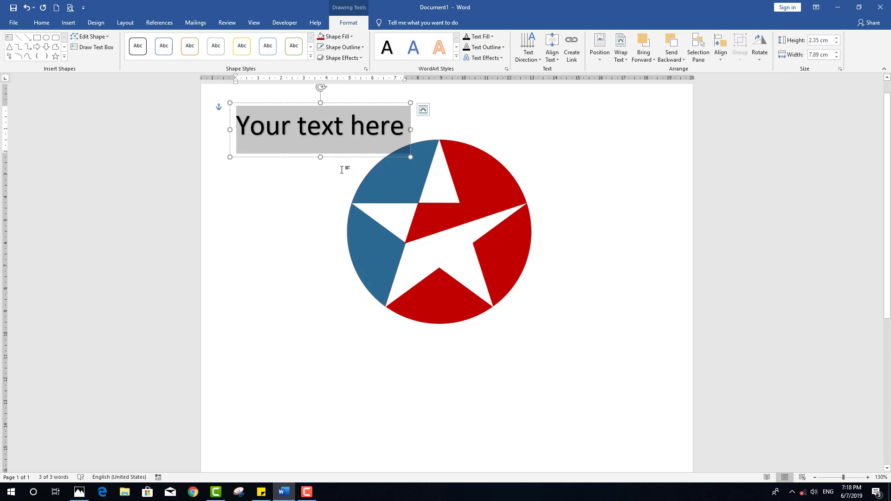
pyautogui.write('C')
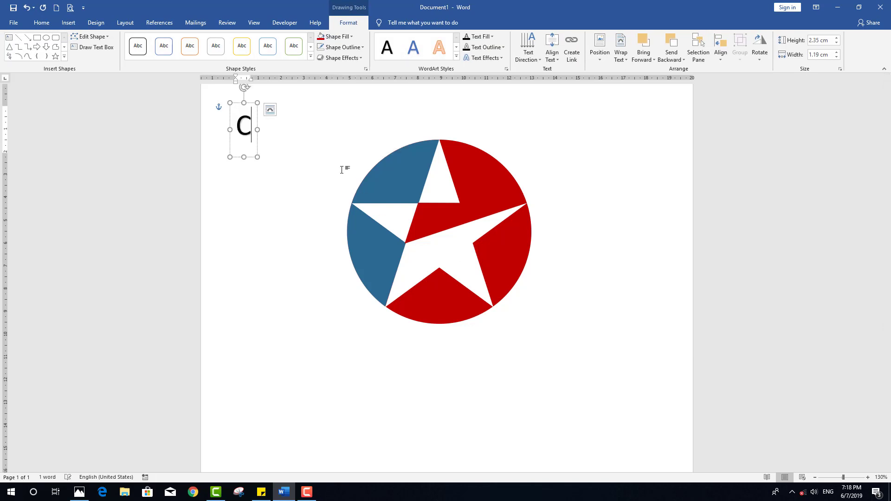
pyautogui.write('ALTEX')
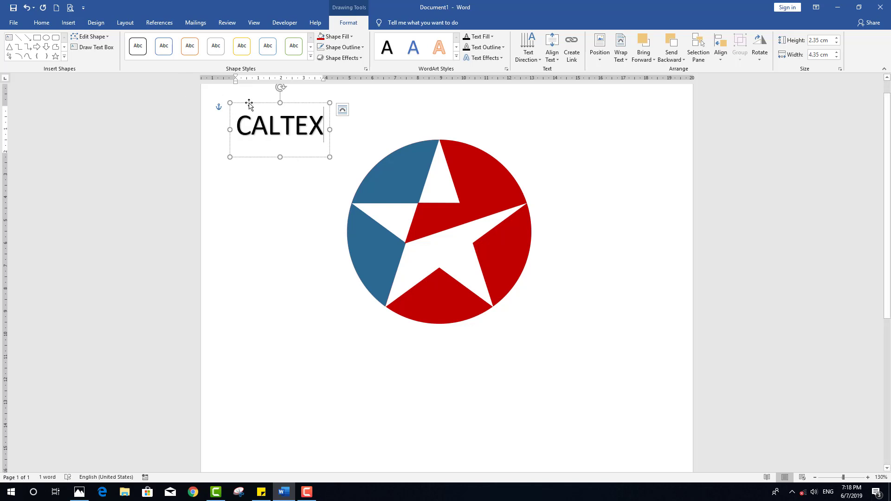
pyautogui.moveTo(250, 105); pyautogui.dragTo(390, 337)
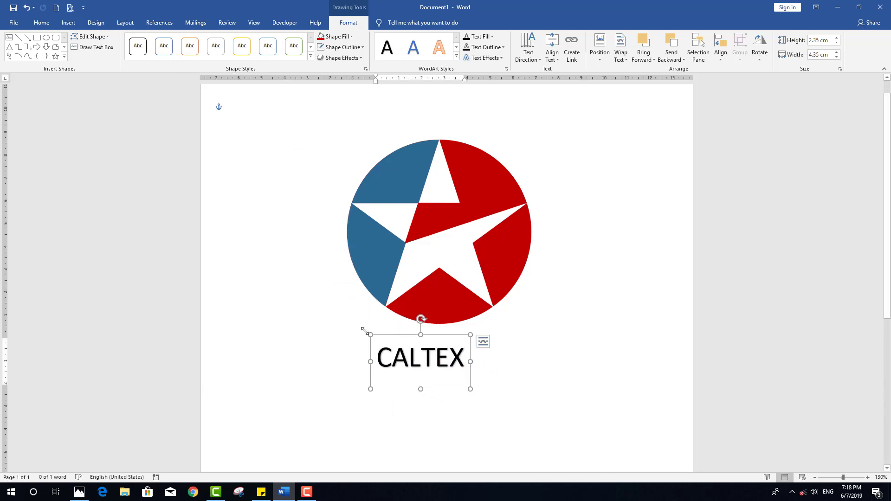
# Step: Enlarge the CALTEX text to 60 pt and replace its letter A with a blank gap, keeping it beneath the circle
pyautogui.click(41, 23)
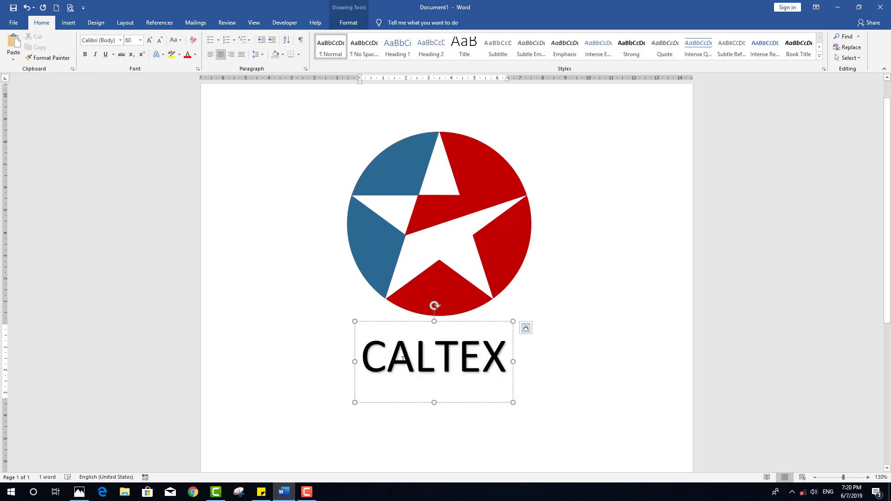
pyautogui.moveTo(403, 357); pyautogui.dragTo(388, 357)
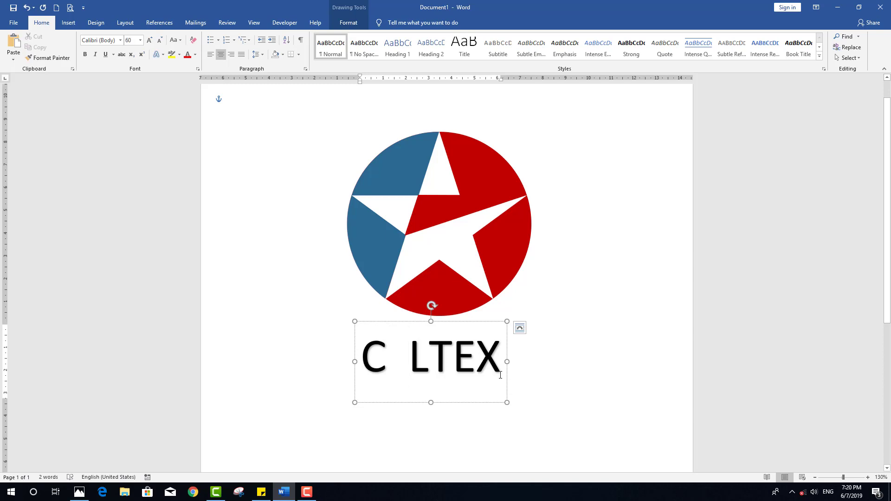
pyautogui.click(119, 218)
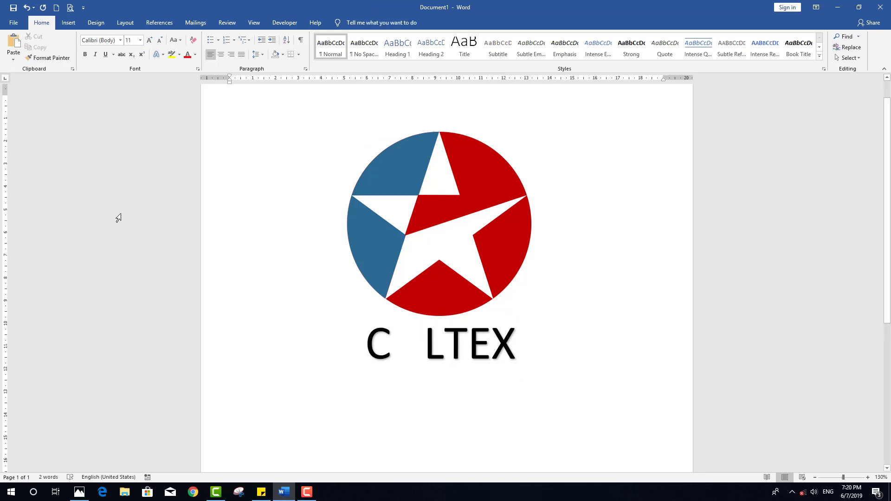
# Step: Draw an isosceles triangle about 1.04 cm wide and 1.12 cm high in the gap between C and L
pyautogui.click(69, 25)
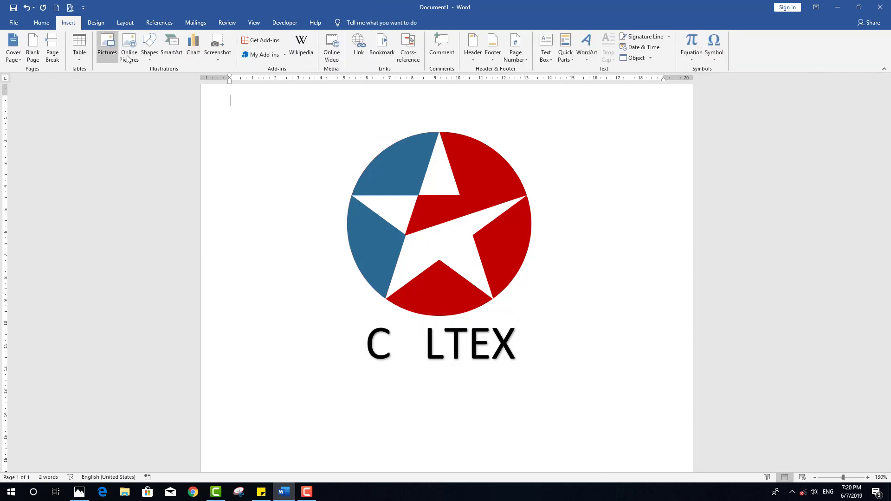
pyautogui.click(149, 53)
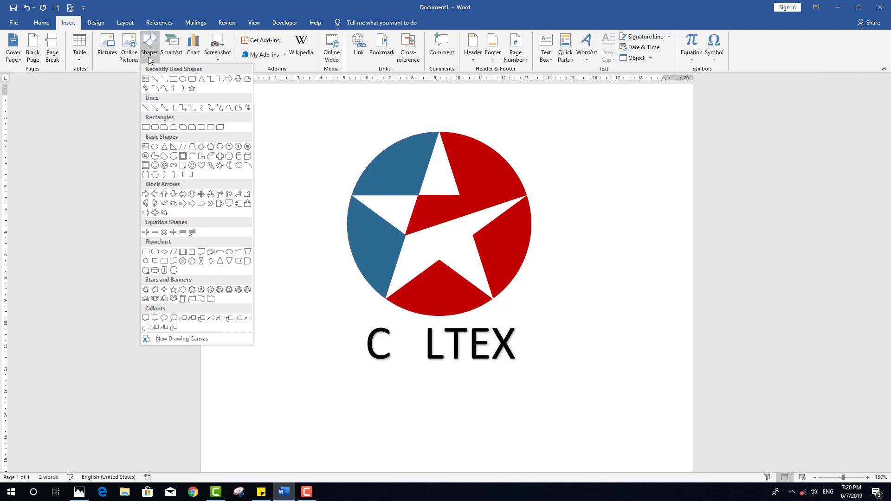
pyautogui.click(194, 81)
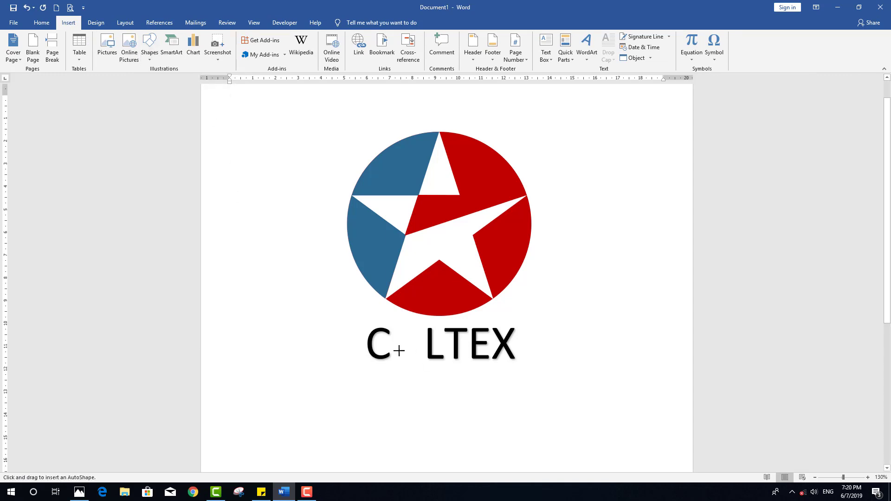
pyautogui.moveTo(397, 355); pyautogui.dragTo(421, 332)
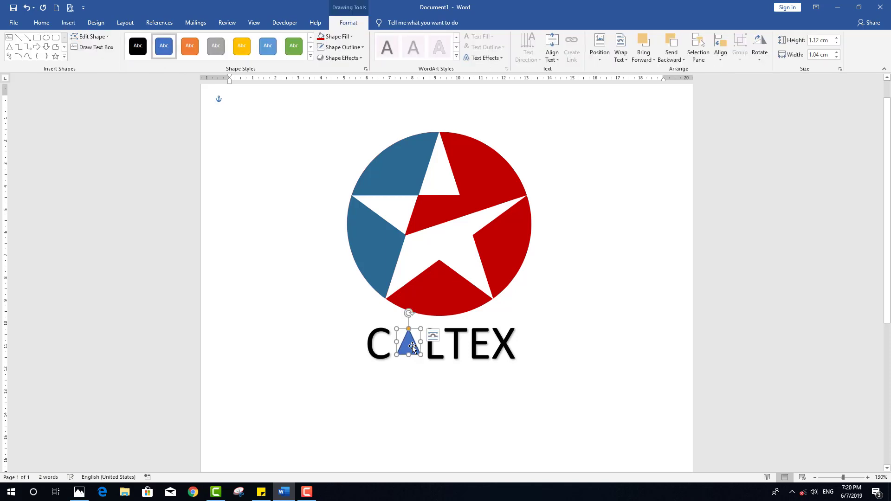
# Step: Shift and slightly enlarge the small triangle so it fills the gap and its base meets the letters' baseline
pyautogui.click(868, 477)
pyautogui.click(868, 478)
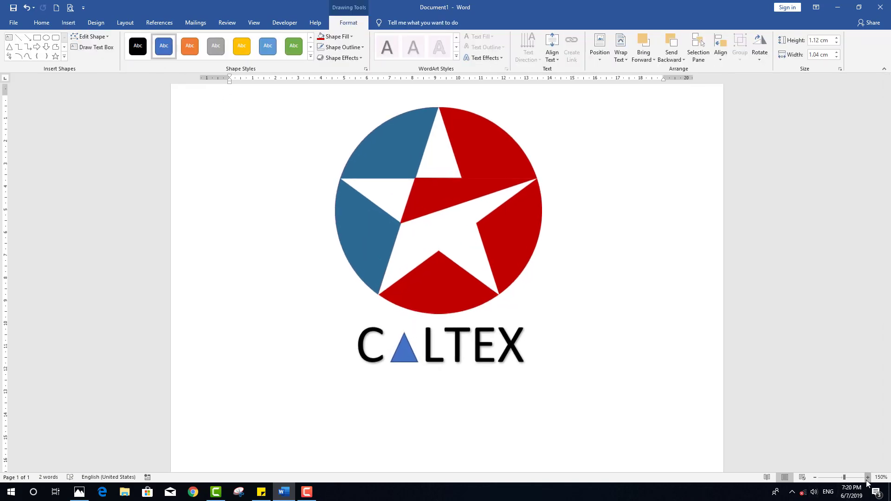
pyautogui.click(868, 478)
pyautogui.click(868, 478)
pyautogui.click(868, 477)
pyautogui.click(868, 478)
pyautogui.click(868, 478)
pyautogui.click(868, 478)
pyautogui.click(868, 477)
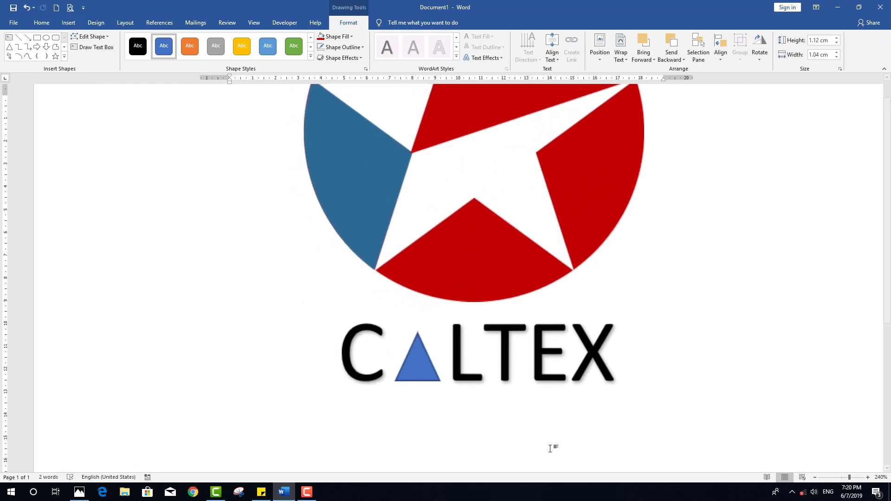
pyautogui.click(422, 362)
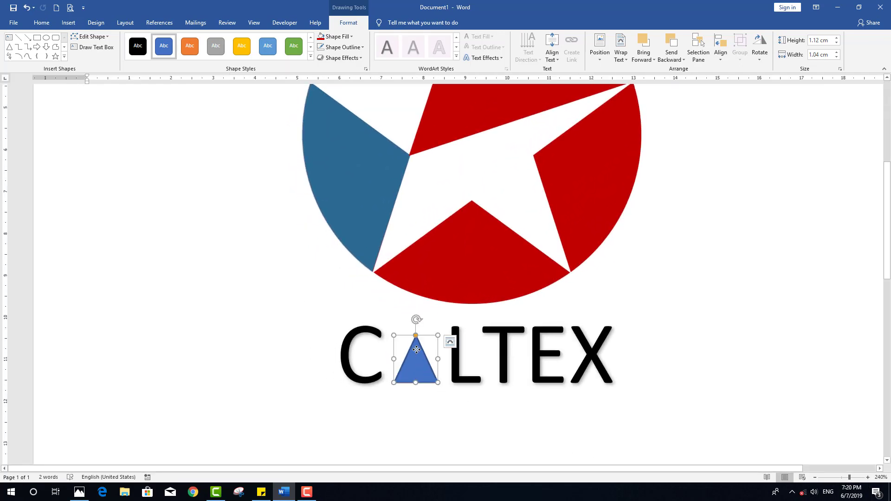
pyautogui.moveTo(417, 350); pyautogui.dragTo(414, 347)
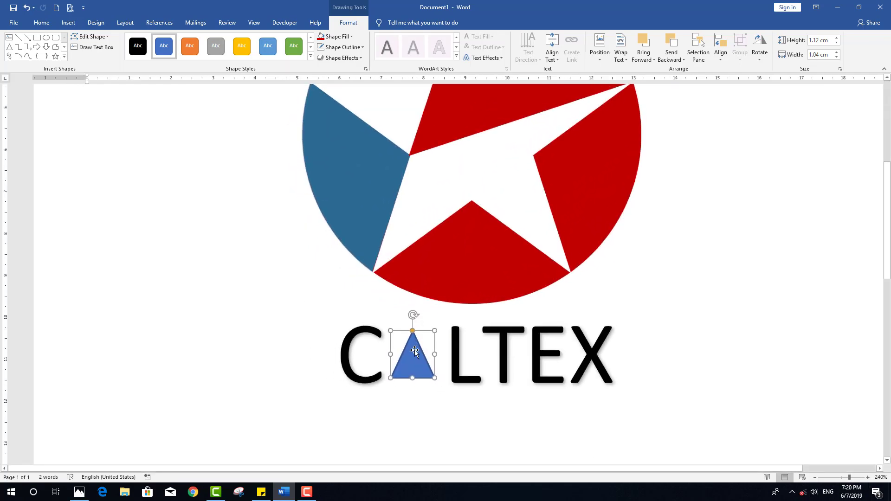
pyautogui.moveTo(435, 378); pyautogui.dragTo(438, 384)
pyautogui.click(443, 408)
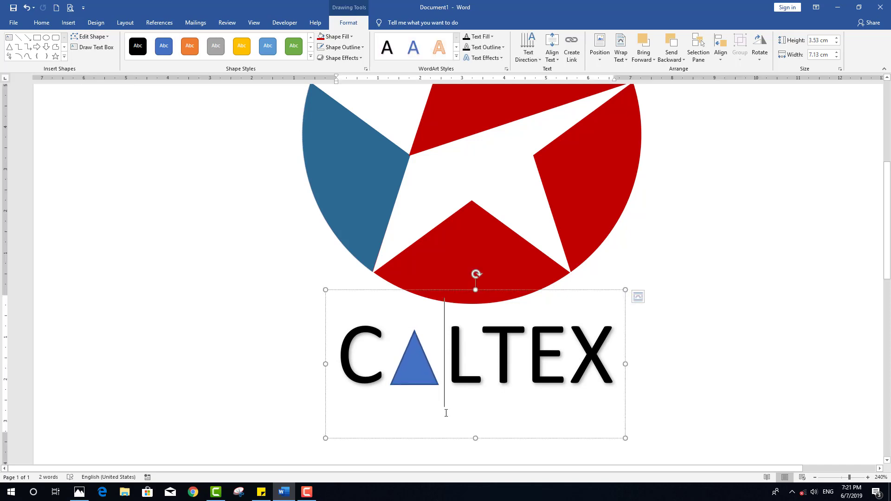
# Step: Nudge the small triangle up slightly so its base lines up with the baseline of the CALTEX letters
pyautogui.click(422, 382)
pyautogui.hotkey('ctrl', 'Up')
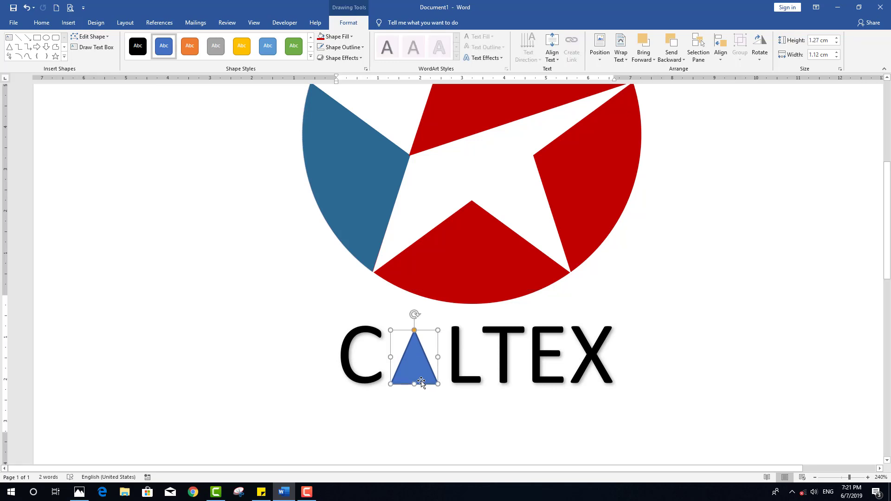
pyautogui.hotkey('ctrl', 'Up')
pyautogui.hotkey('ctrl', 'Up')
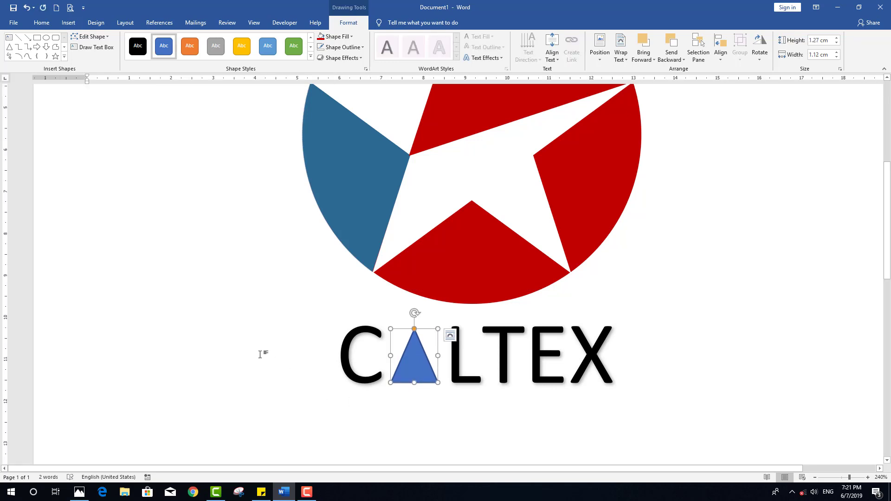
pyautogui.click(260, 354)
pyautogui.scroll(-5, 331, 406)
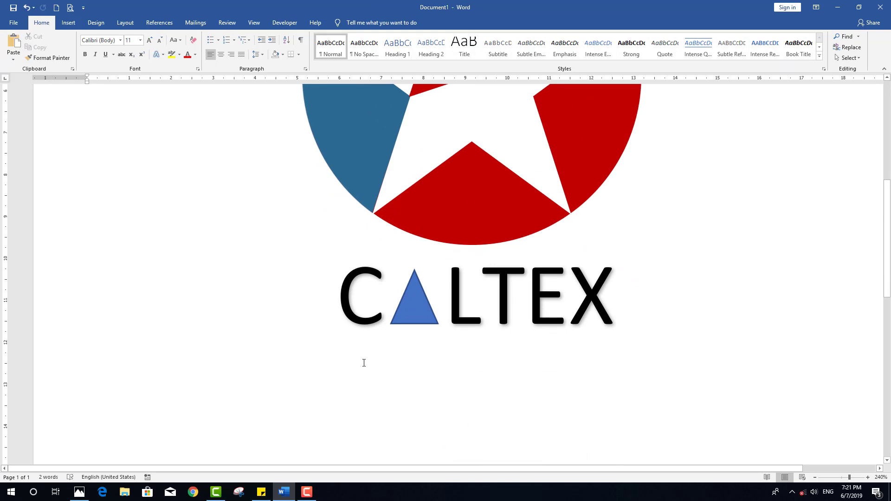
# Step: Fill the small triangle with a near-black shade and remove its outline
pyautogui.click(407, 320)
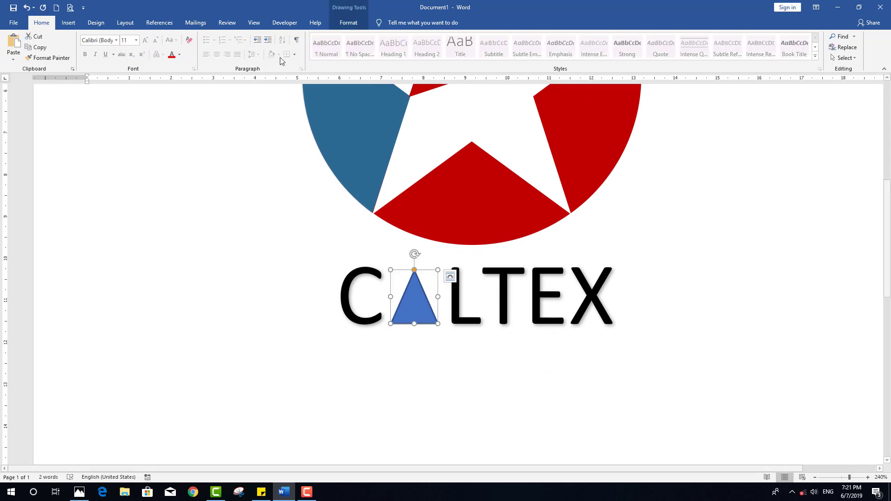
pyautogui.click(349, 23)
pyautogui.click(350, 36)
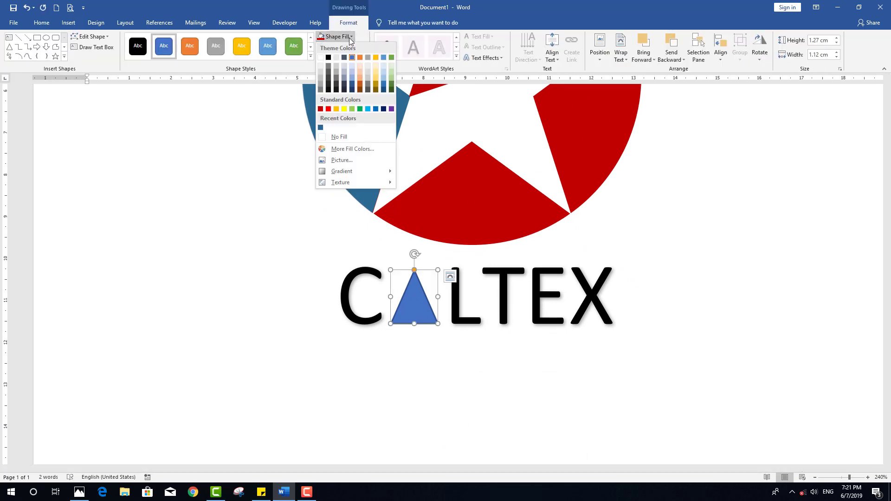
pyautogui.click(329, 83)
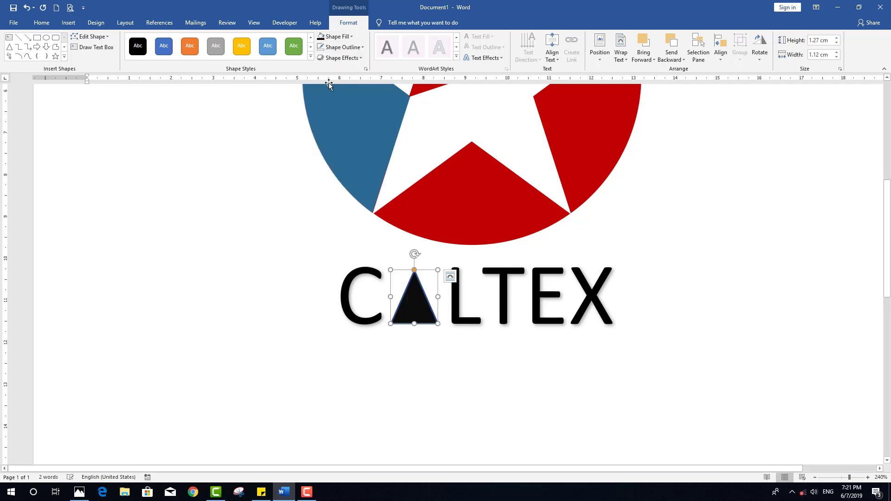
pyautogui.click(360, 48)
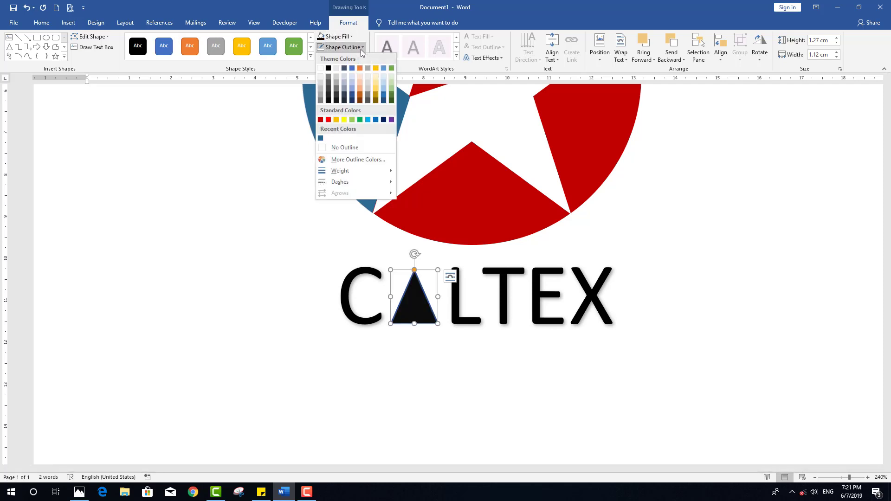
pyautogui.click(342, 147)
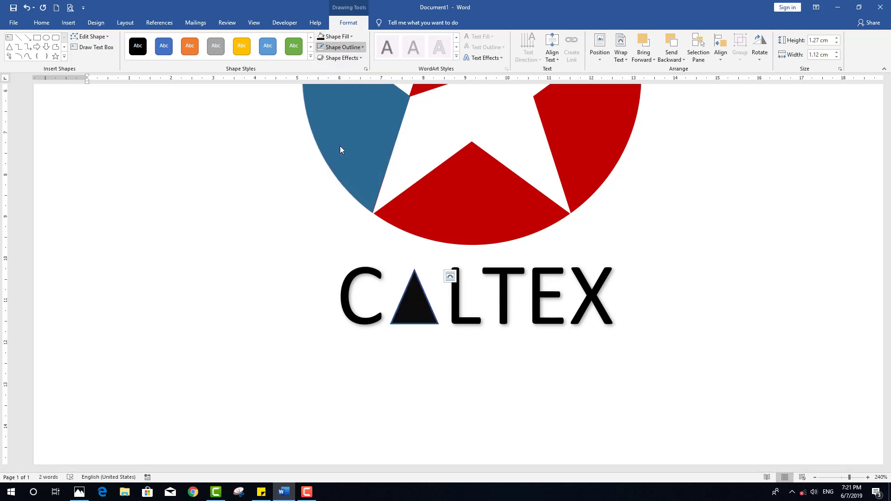
# Step: Copy the near-black triangle and paste a duplicate into the document
pyautogui.rightClick(408, 310)
pyautogui.click(437, 144)
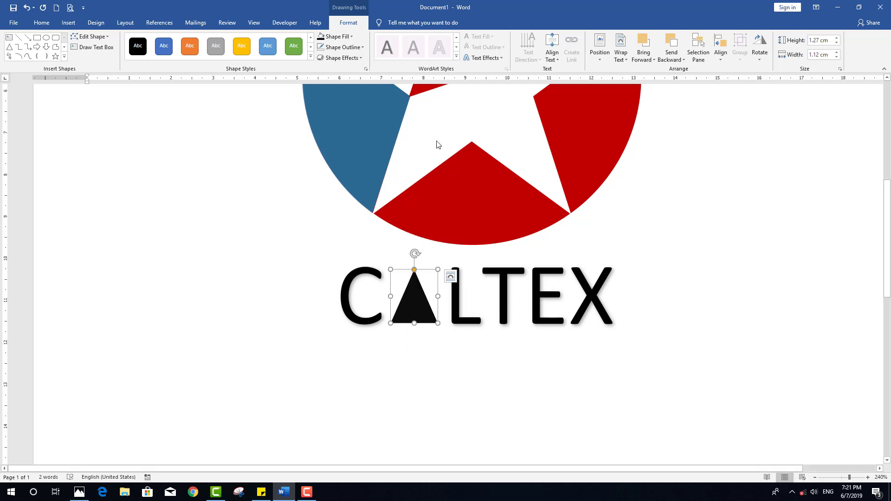
pyautogui.click(368, 347)
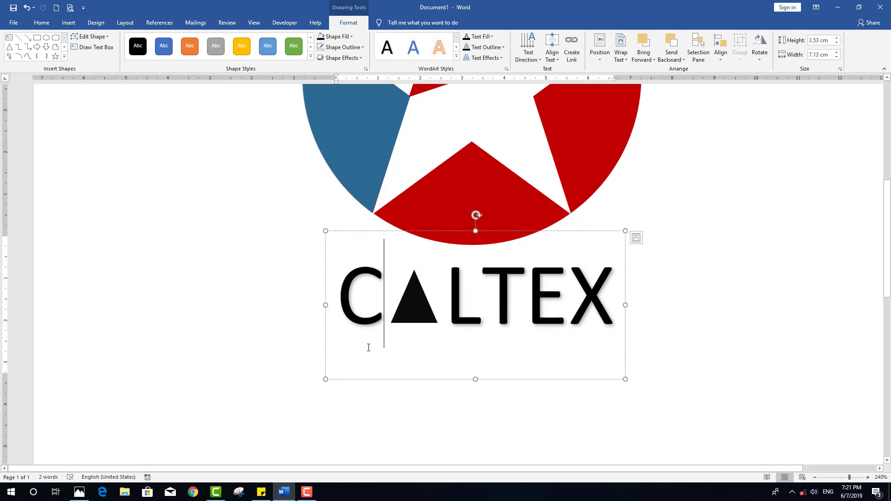
pyautogui.click(282, 305)
pyautogui.rightClick(284, 301)
pyautogui.click(304, 343)
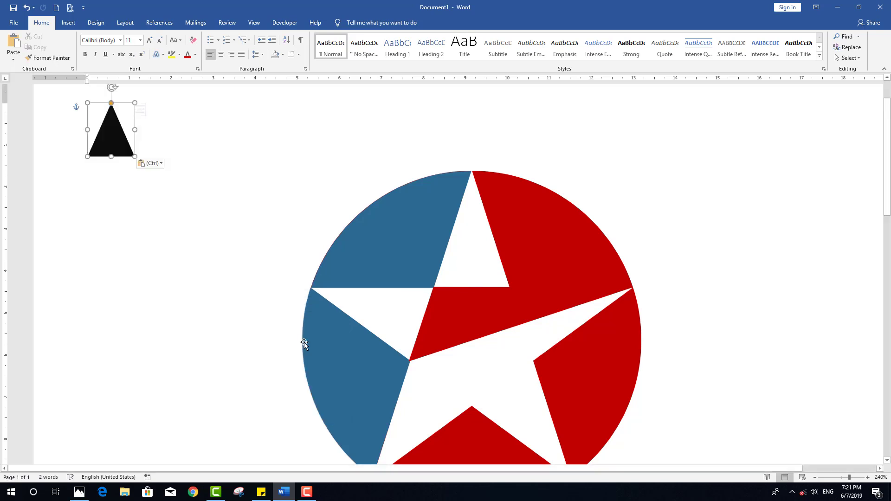
# Step: Move the pasted triangle onto the original one between C and L, offset slightly below it
pyautogui.scroll(-3, 211, 250)
pyautogui.scroll(4, 195, 209)
pyautogui.moveTo(113, 190); pyautogui.dragTo(250, 433)
pyautogui.scroll(-5, 247, 334)
pyautogui.moveTo(260, 135); pyautogui.dragTo(423, 335)
# Step: Fill the overlapping duplicate triangle with white so it cuts the letter into an open A shape
pyautogui.click(348, 27)
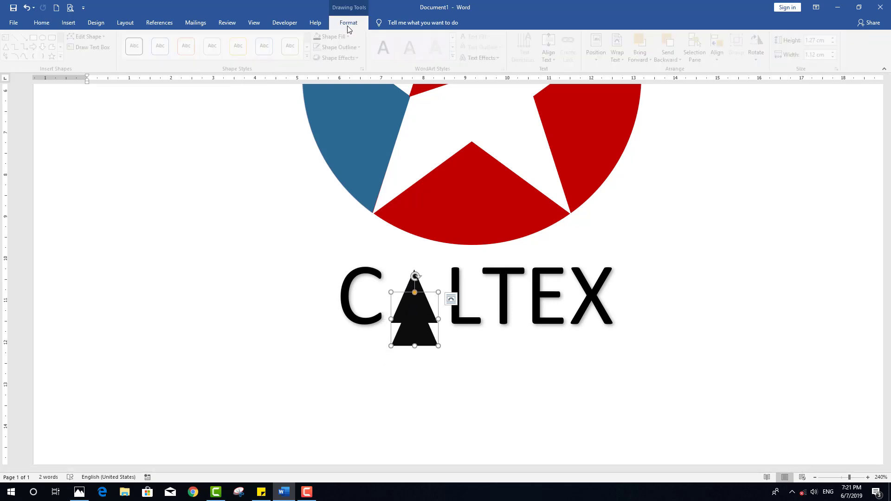
pyautogui.click(334, 37)
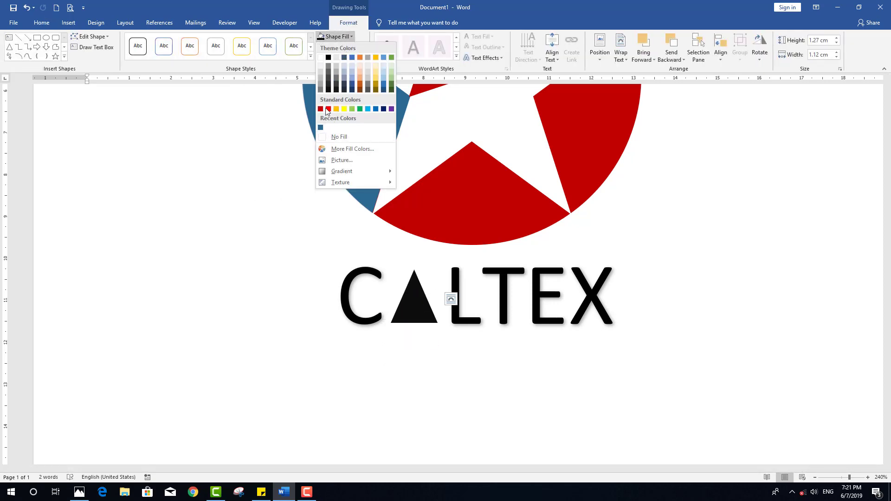
pyautogui.click(320, 58)
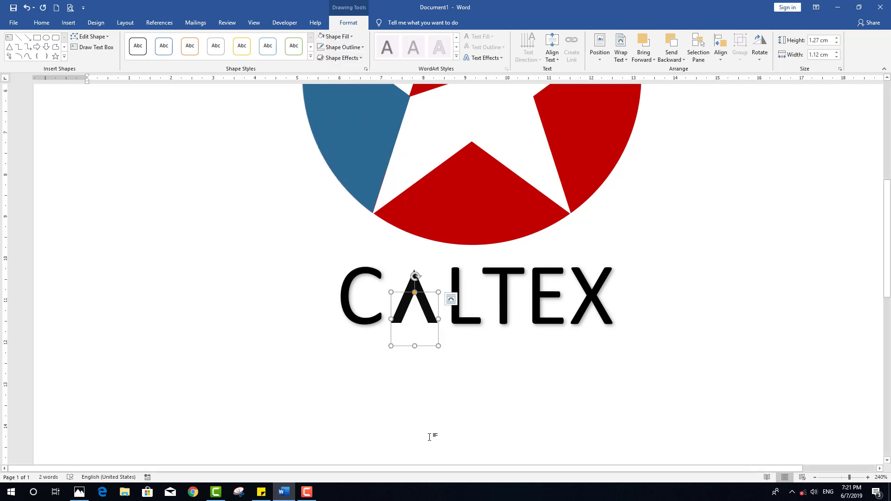
# Step: Nudge the white triangle upward and centre it sideways so the A's two legs become thin and even
pyautogui.hotkey('ctrl', 'Left')
pyautogui.hotkey('ctrl', 'Up')
pyautogui.hotkey('ctrl', 'Up')
pyautogui.hotkey('ctrl', 'Up')
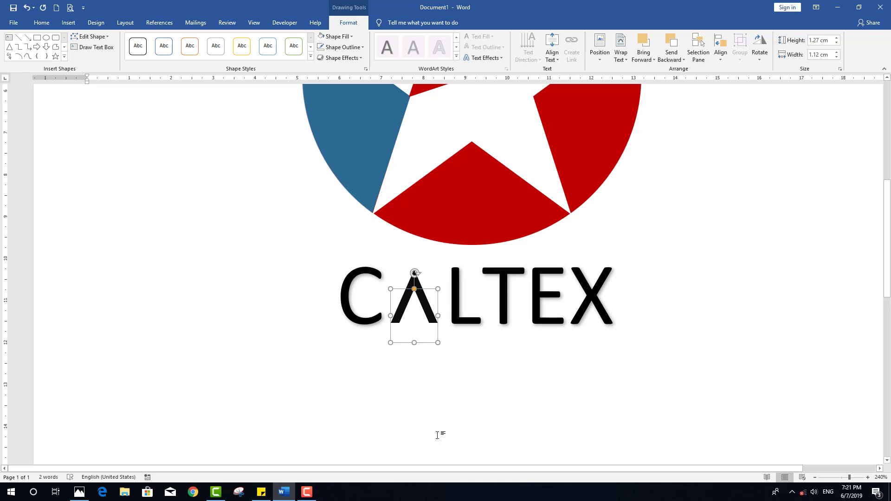
pyautogui.hotkey('ctrl', 'Right')
pyautogui.hotkey('ctrl', 'Up')
pyautogui.hotkey('ctrl', 'Up')
pyautogui.hotkey('ctrl', 'Up')
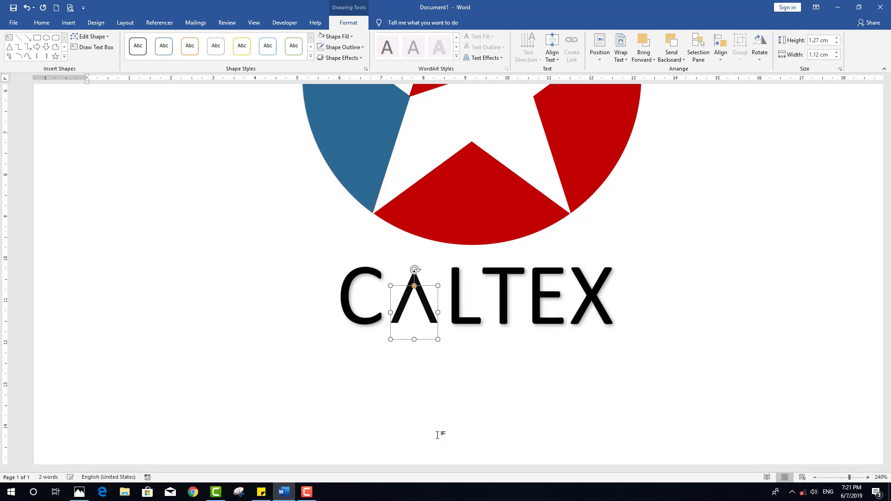
pyautogui.hotkey('ctrl', 'Up')
pyautogui.hotkey('ctrl', 'Left')
pyautogui.hotkey('ctrl', 'Down')
pyautogui.hotkey('ctrl', 'Right')
pyautogui.hotkey('ctrl', 'Up')
pyautogui.hotkey('ctrl', 'Up')
pyautogui.hotkey('ctrl', 'Right')
pyautogui.hotkey('ctrl', 'Down')
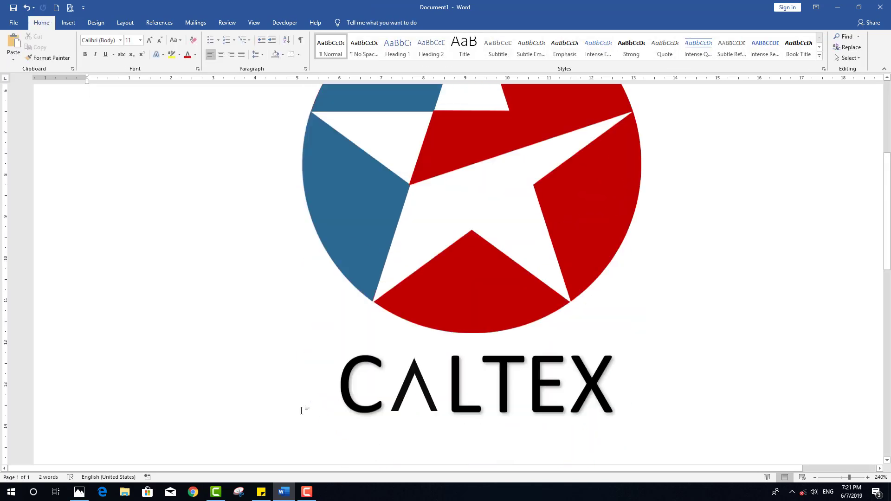
# Step: Duplicate the white triangle just below the lettering and fill the copy with a near-black shade
pyautogui.click(413, 318)
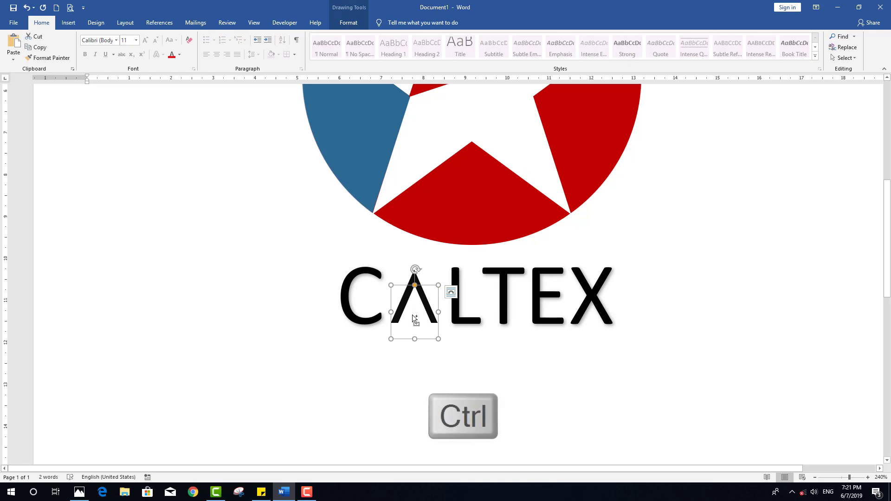
pyautogui.moveTo(412, 315); pyautogui.dragTo(411, 364)
pyautogui.click(348, 22)
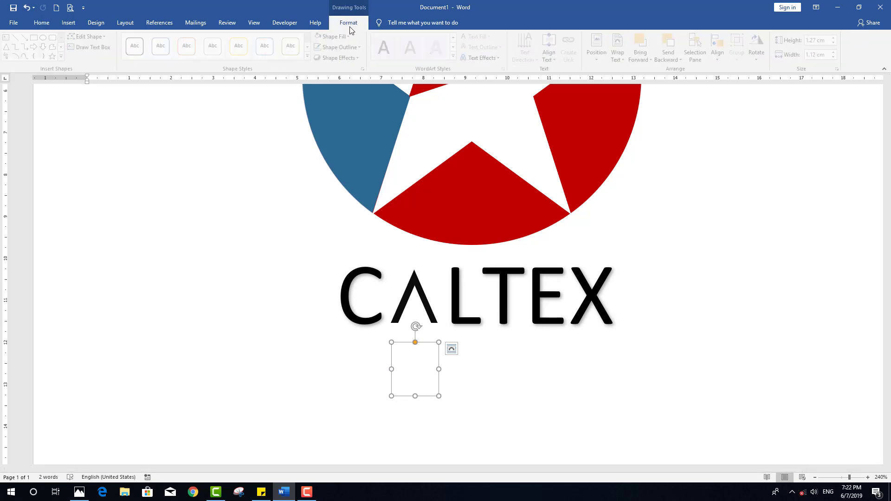
pyautogui.click(350, 39)
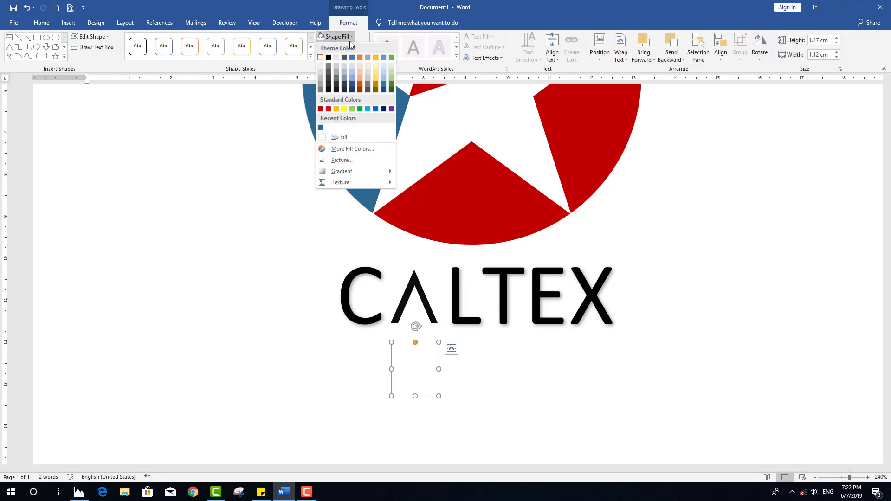
pyautogui.click(329, 90)
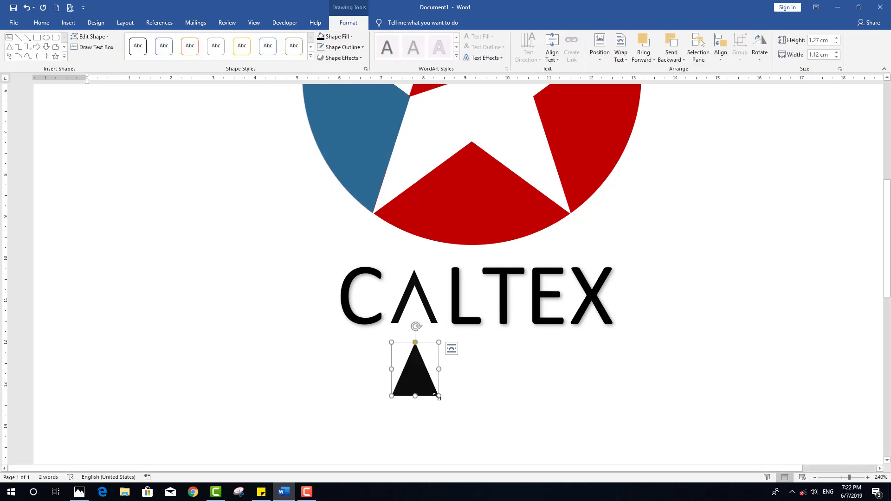
# Step: Shrink and flatten the lower black triangle to about 0.66 cm wide and seat it at the base between the A's legs
pyautogui.moveTo(438, 391); pyautogui.dragTo(418, 318)
pyautogui.press('Down')
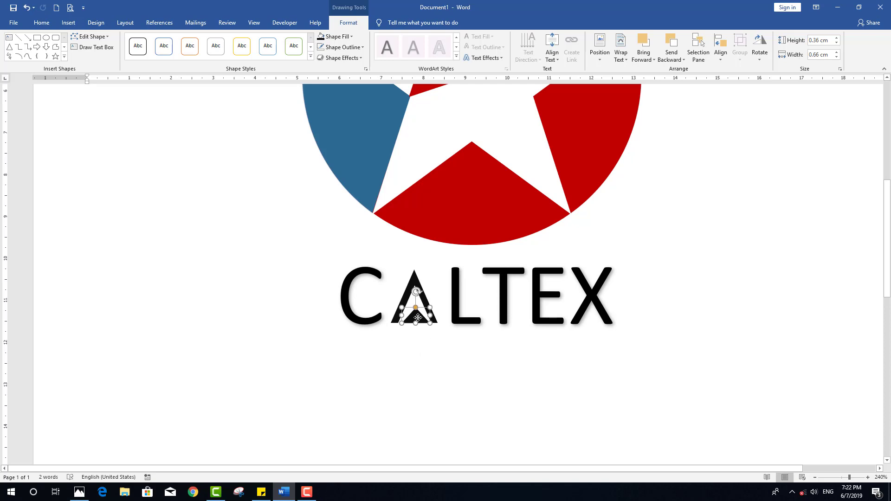
pyautogui.moveTo(416, 324); pyautogui.dragTo(417, 319)
pyautogui.click(270, 348)
pyautogui.scroll(-3, 312, 405)
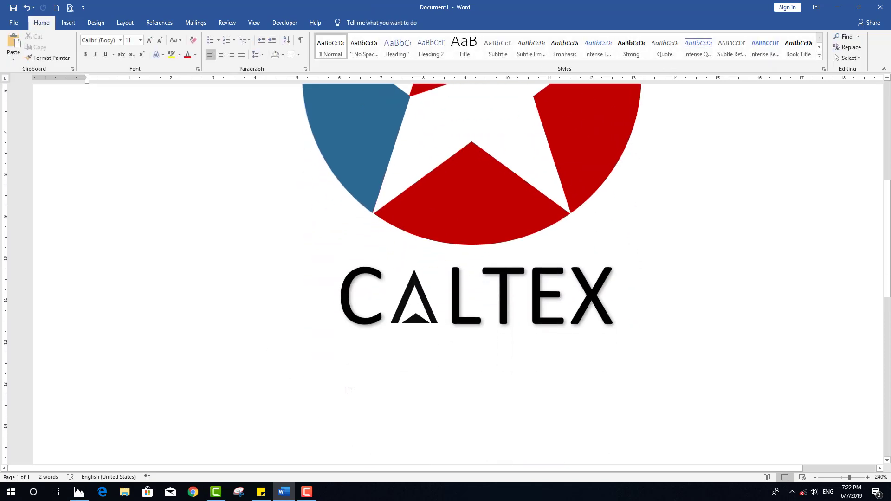
pyautogui.click(415, 321)
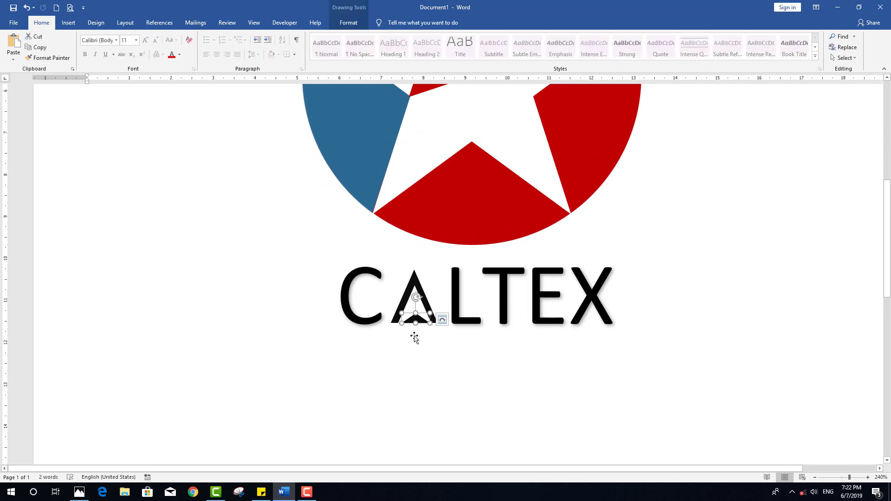
pyautogui.click(255, 441)
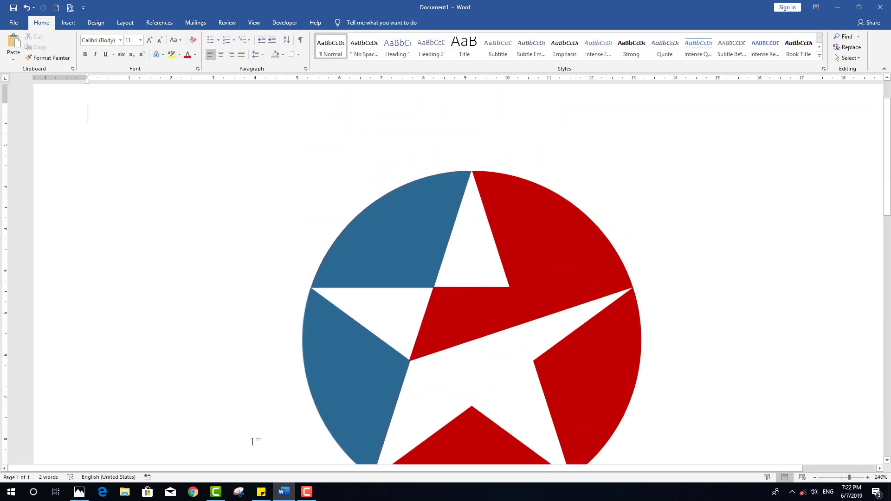
# Step: Zoom the page out to 130% and examine the complete logo with its lettering
pyautogui.scroll(-3, 250, 441)
pyautogui.scroll(-2, 250, 441)
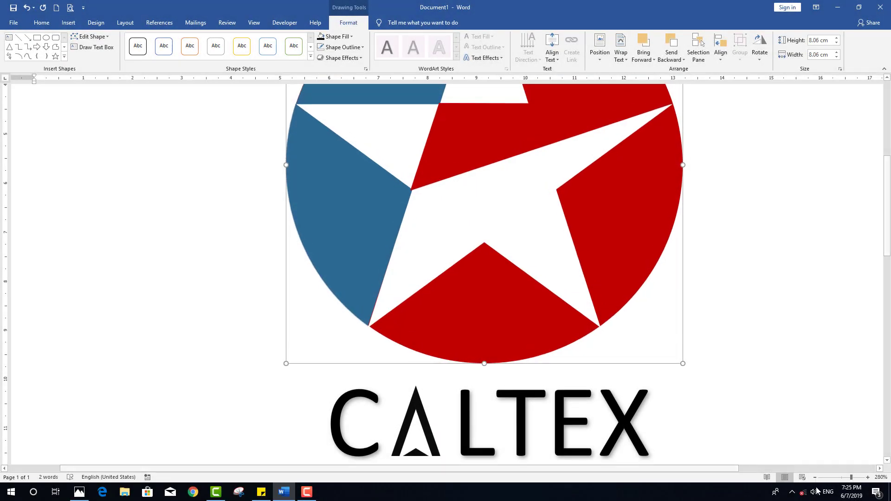
pyautogui.click(815, 477)
pyautogui.click(815, 478)
pyautogui.click(815, 477)
pyautogui.click(815, 477)
pyautogui.click(815, 478)
pyautogui.click(815, 477)
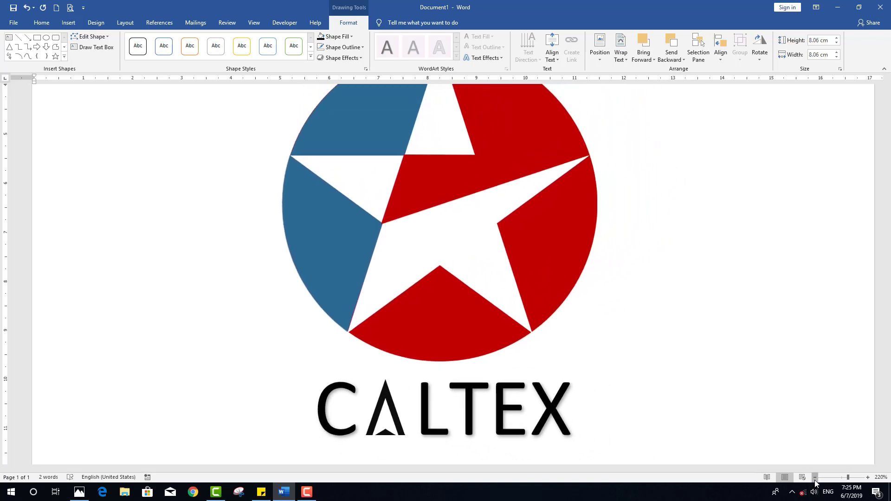
pyautogui.click(814, 477)
pyautogui.click(815, 478)
pyautogui.click(815, 477)
pyautogui.click(815, 477)
pyautogui.click(815, 477)
pyautogui.click(815, 477)
pyautogui.click(815, 478)
pyautogui.click(815, 477)
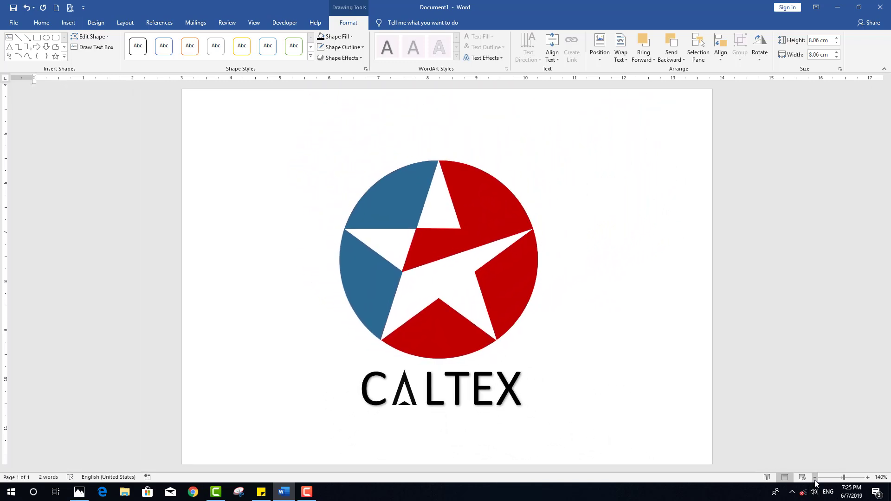
pyautogui.click(815, 478)
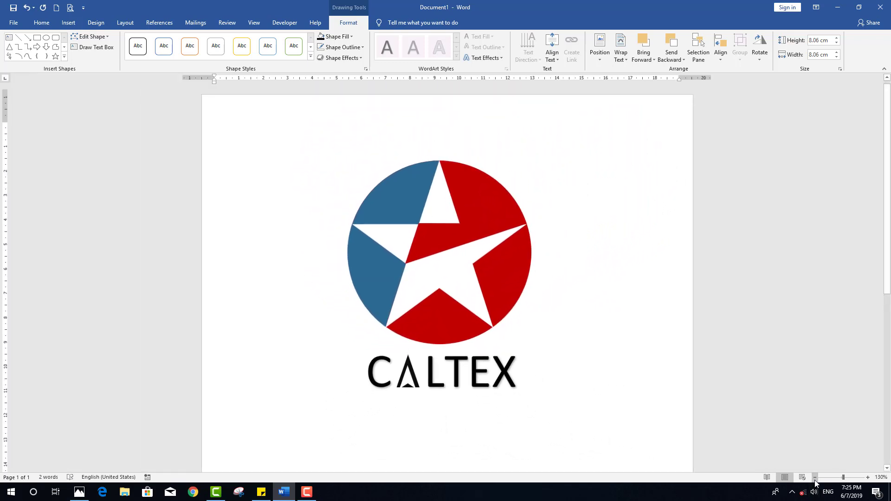
pyautogui.click(790, 394)
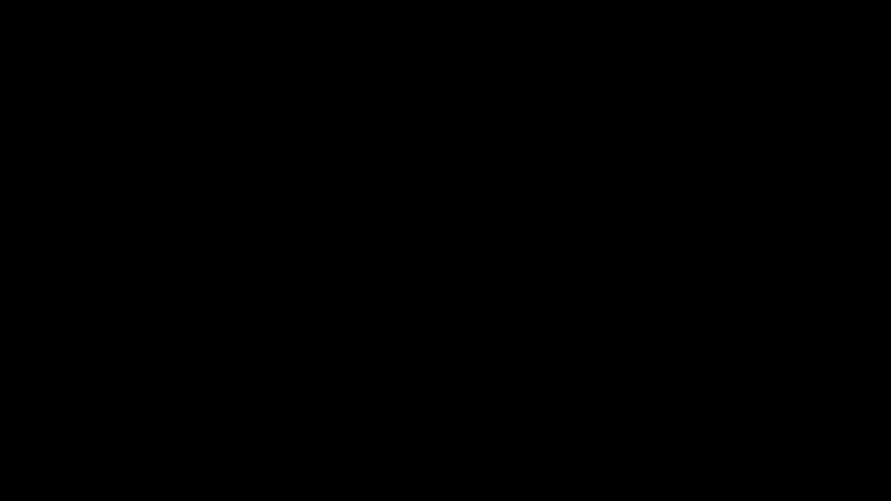